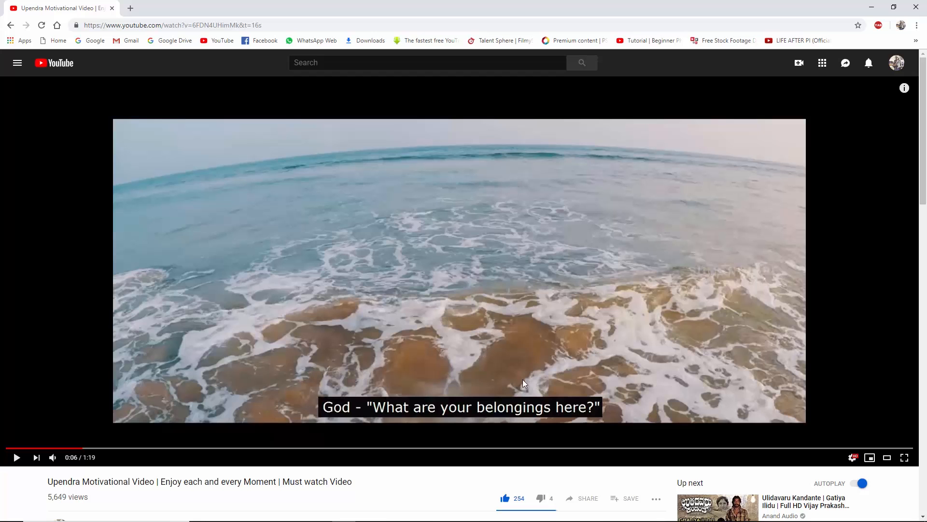
- Play the beach motivational video on and pause it at 0:11 on a later subtitle
left_click(518, 363)
left_click(561, 299)
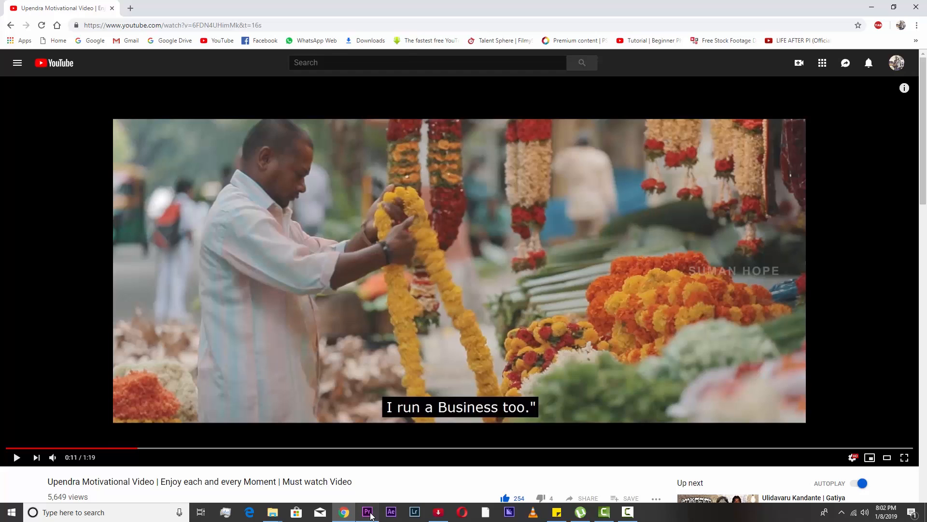
- Switch to Premiere Pro and briefly play the sequence from the playhead
left_click(374, 513)
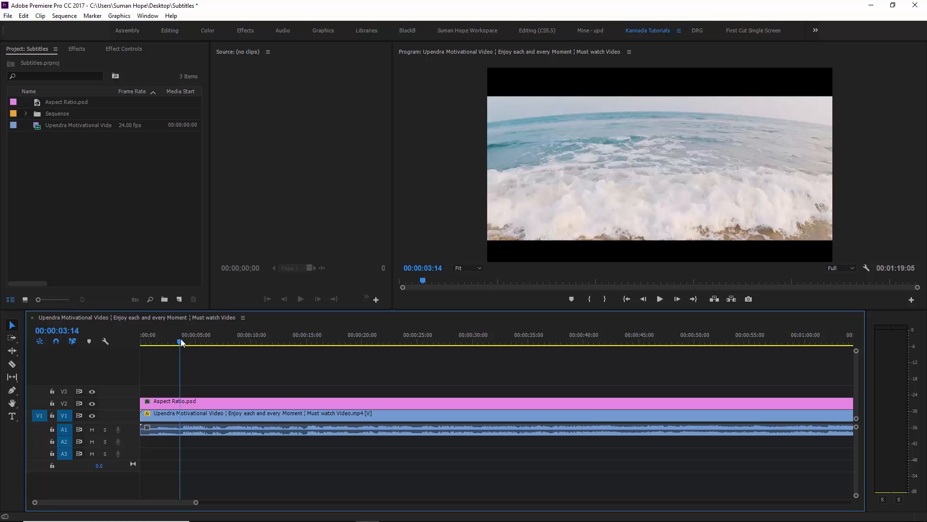
key("space")
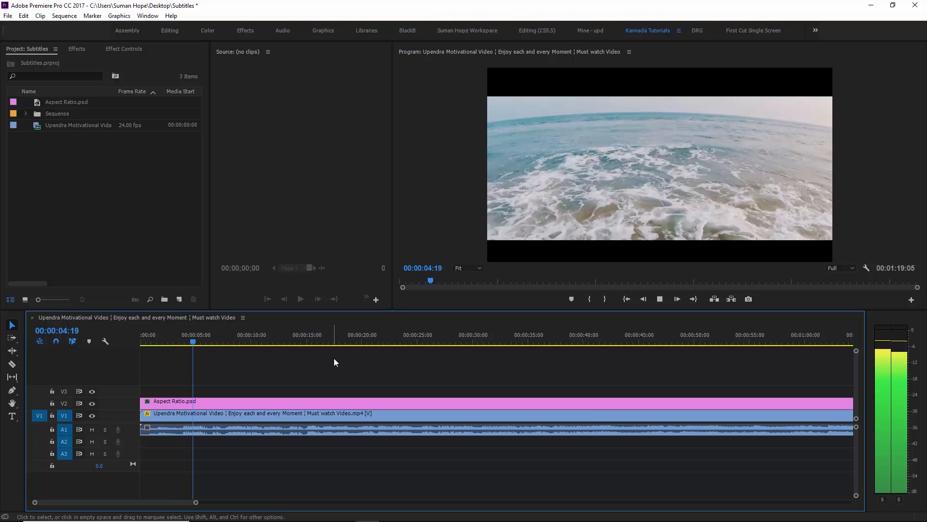
key("space")
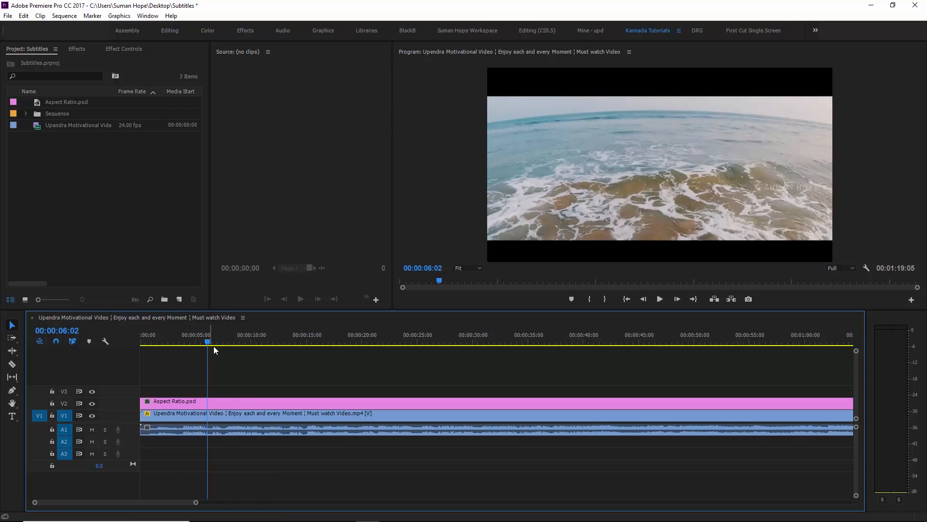
- Create a legacy title, Title 01, with default settings and close its editor
left_click(10, 16)
mouse_move(90, 27)
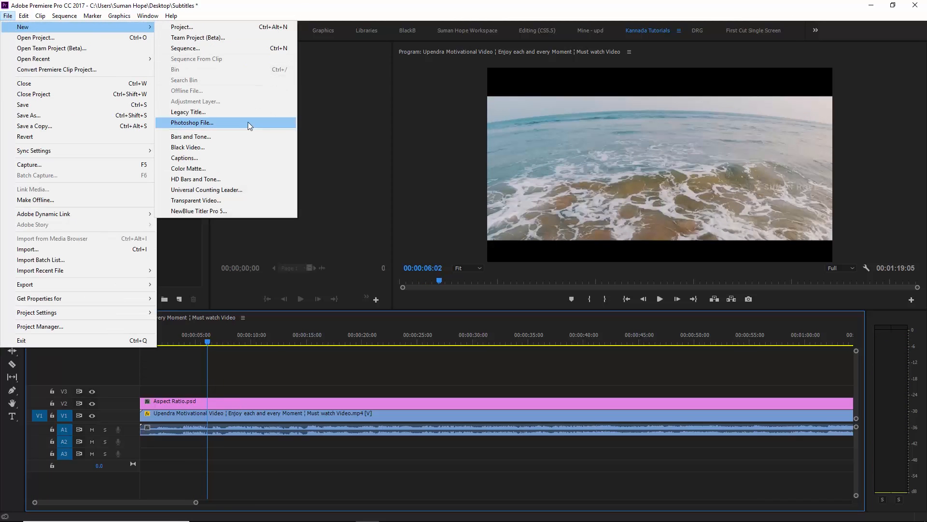
left_click(238, 108)
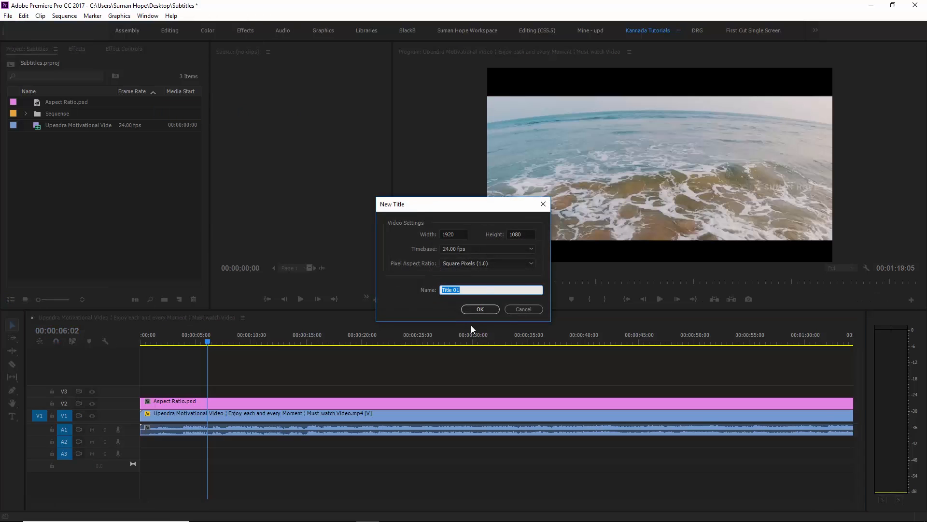
left_click(480, 310)
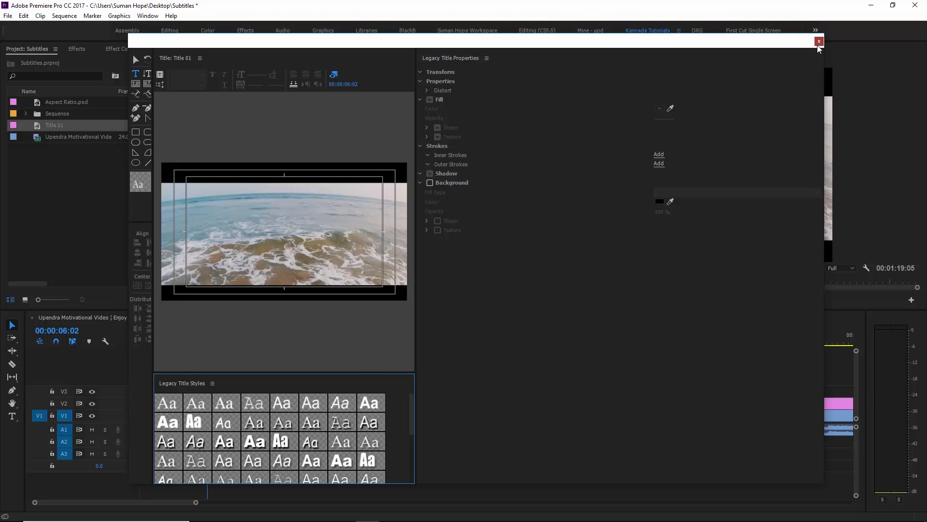
left_click(818, 42)
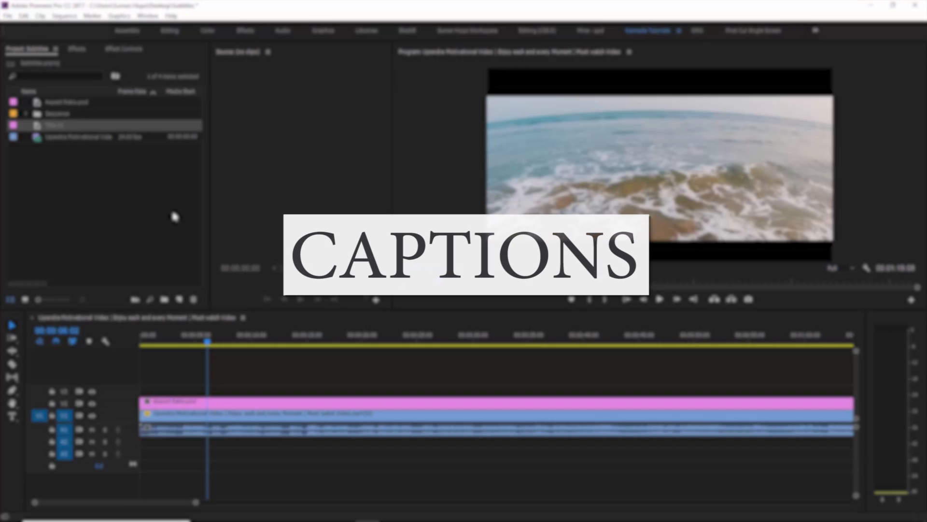
- Start a new Captions item with a 24.00 fps timebase and view the caption standards list
left_click(159, 218)
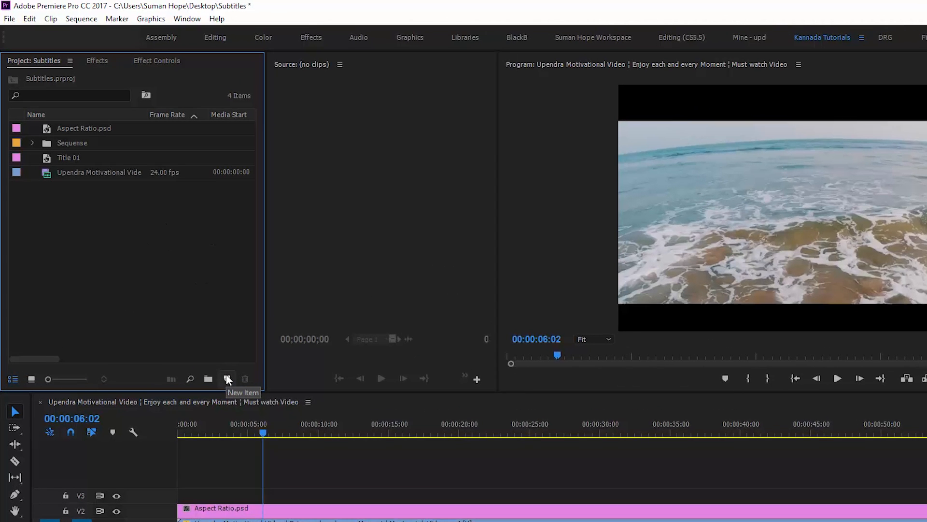
left_click(179, 301)
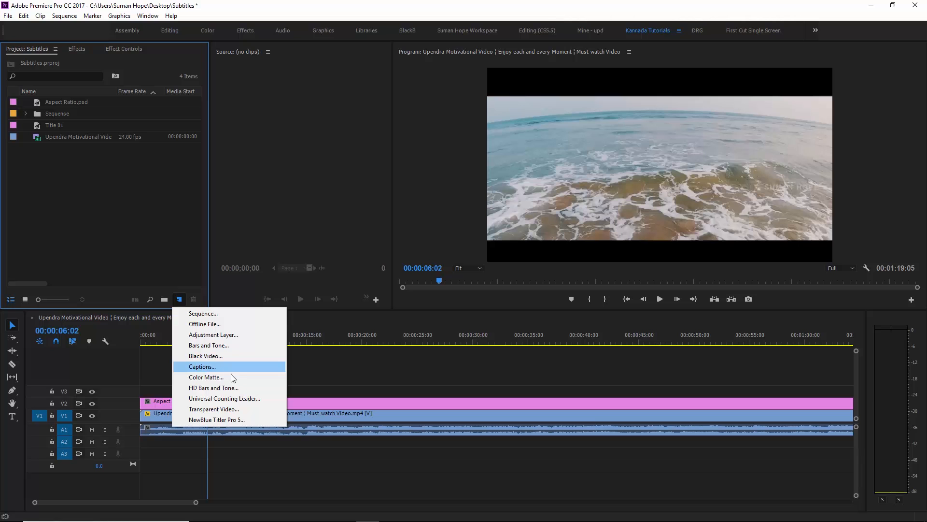
left_click(244, 366)
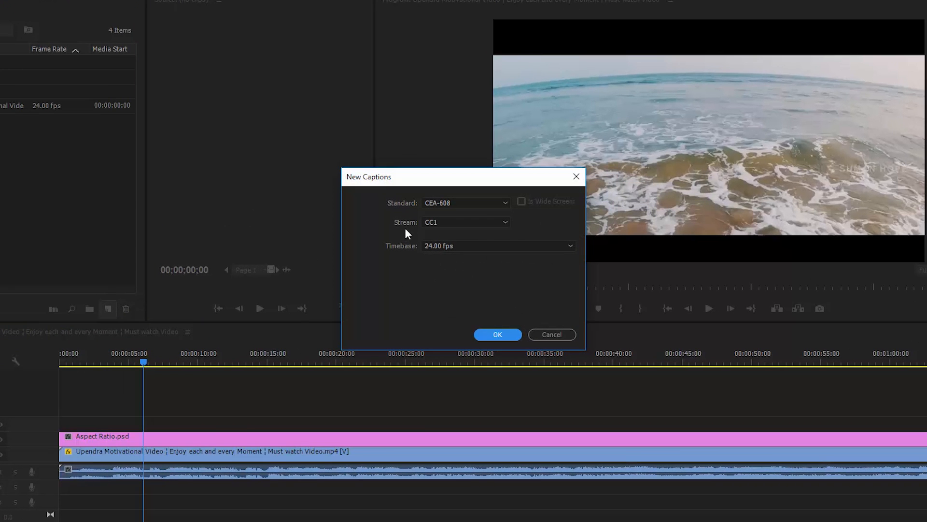
left_click(454, 247)
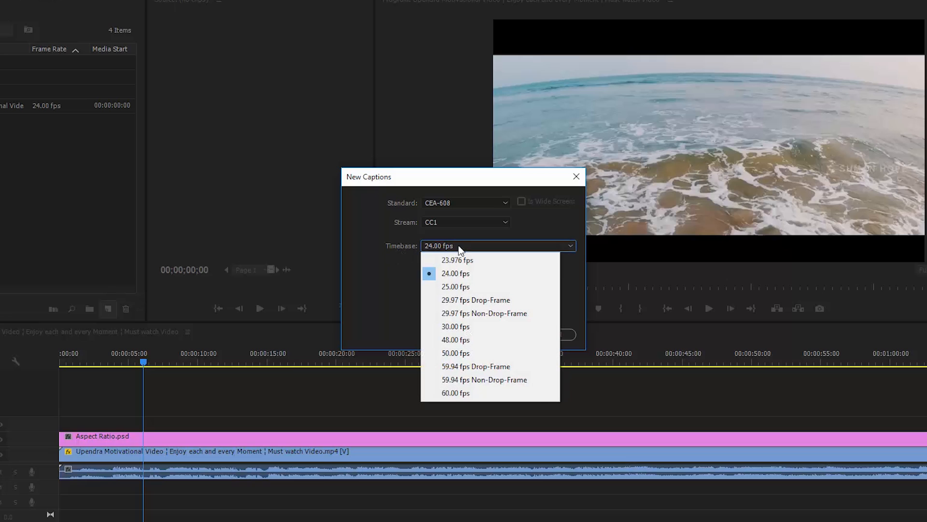
left_click(450, 273)
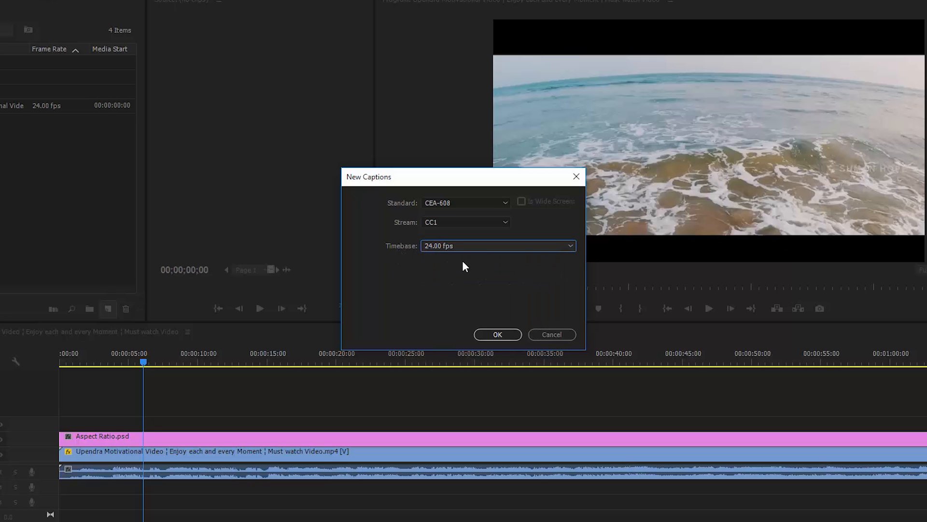
left_click(420, 203)
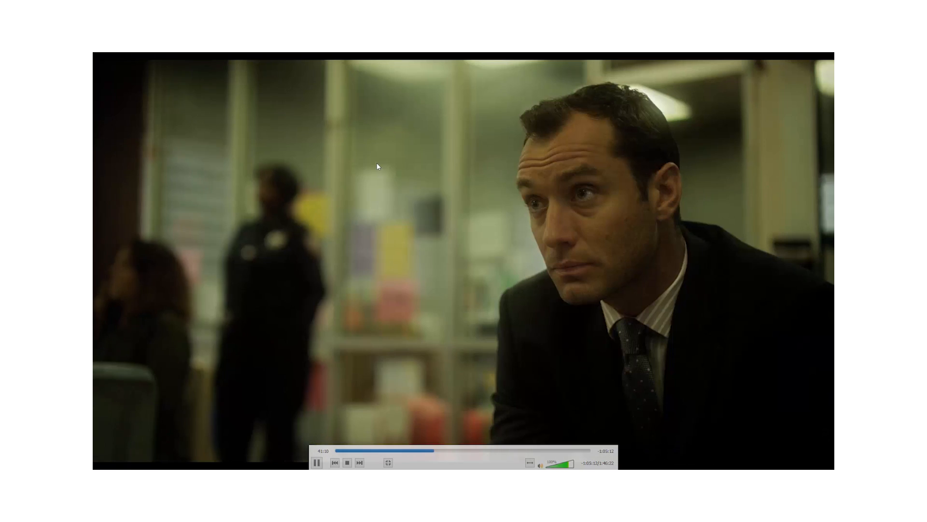
- Load Side.Effects.2013.1080p.BluRay.x264.YIFY.srt as the movie's subtitle file in VLC
right_click(377, 163)
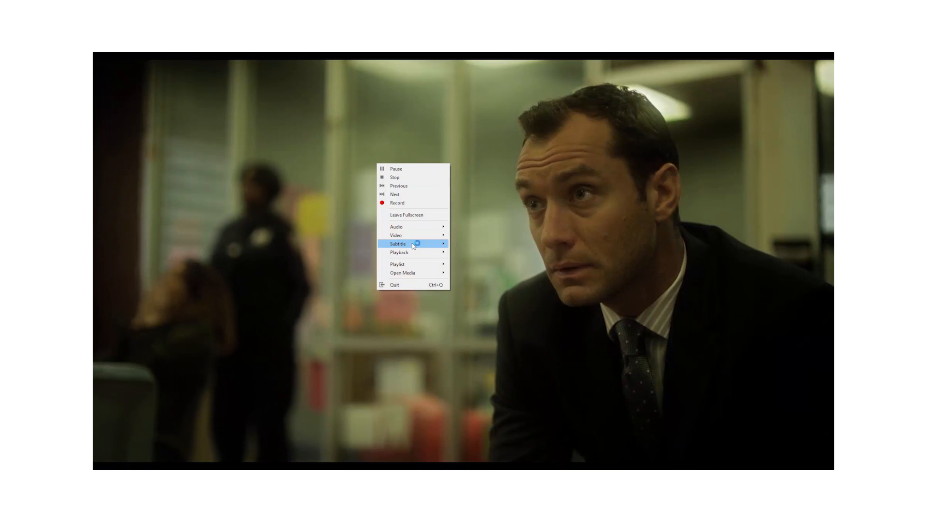
mouse_move(411, 243)
left_click(468, 245)
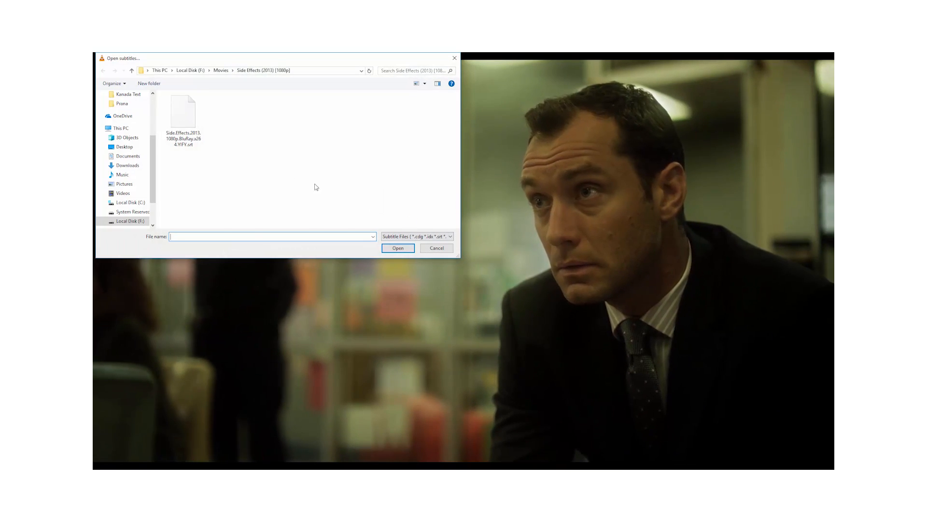
left_click(185, 137)
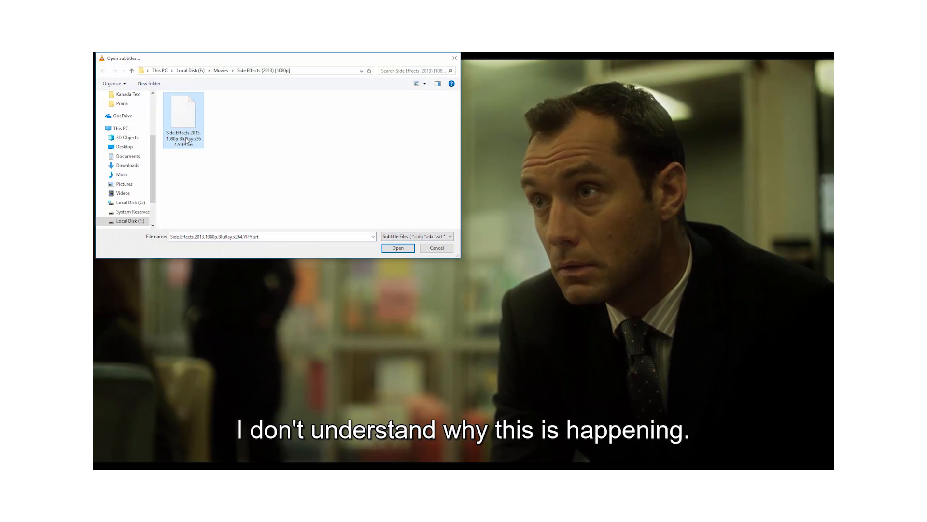
double_click(185, 137)
- Seek to a later subtitled scene and leave fullscreen playback
left_click(414, 451)
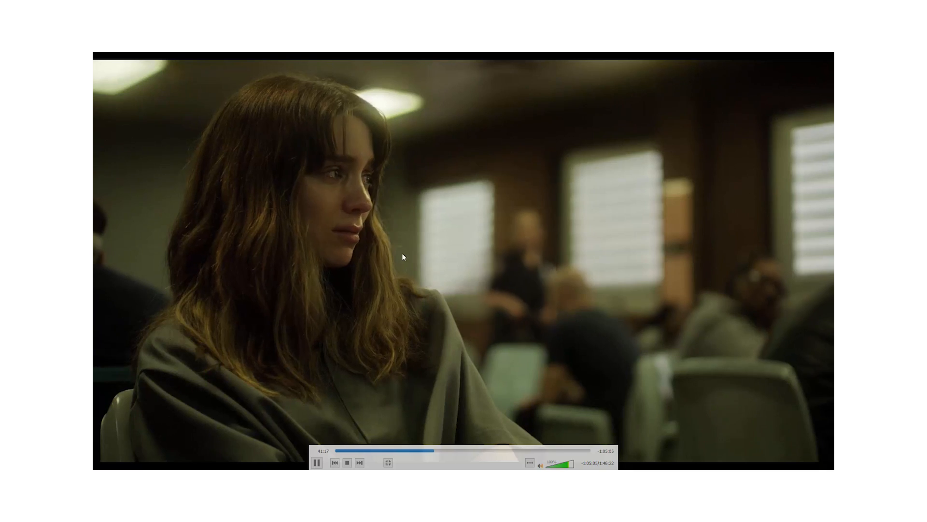
left_click(452, 450)
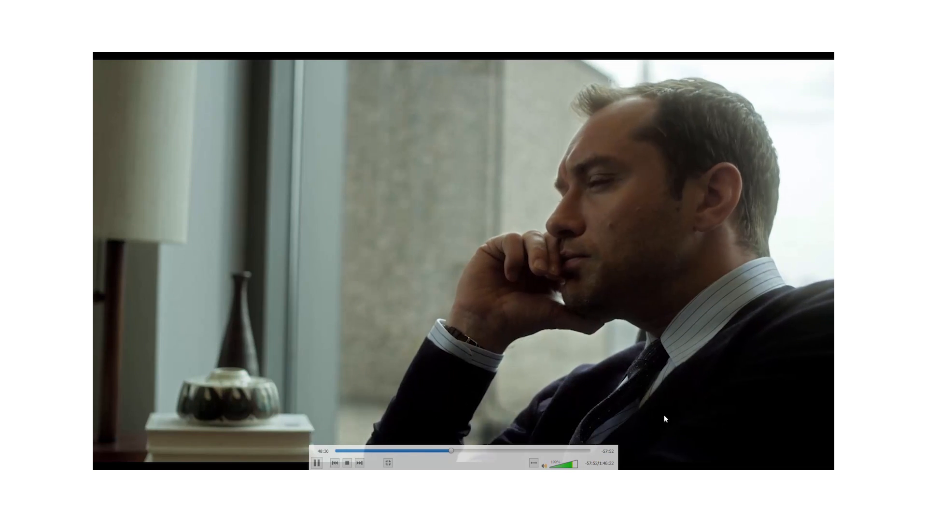
double_click(552, 226)
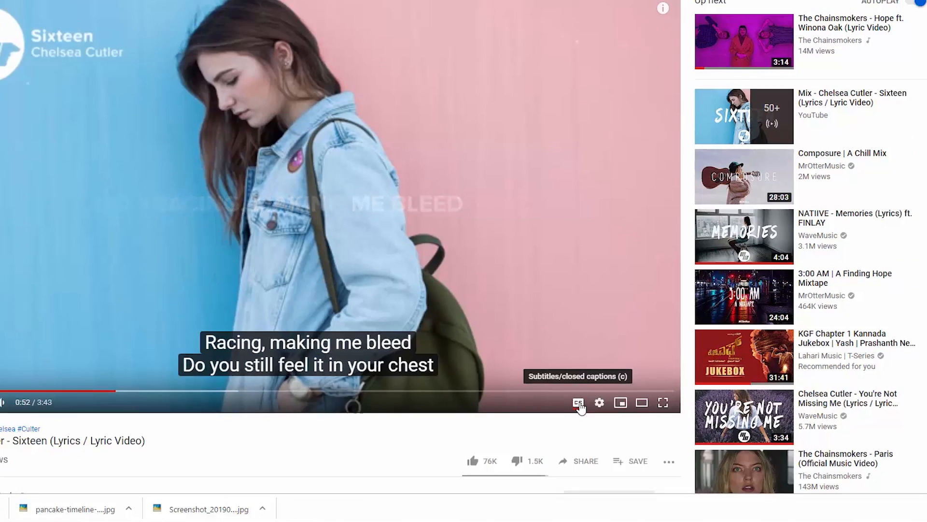
- Turn off the lyric video's captions and play the Instagram post's video
left_click(595, 415)
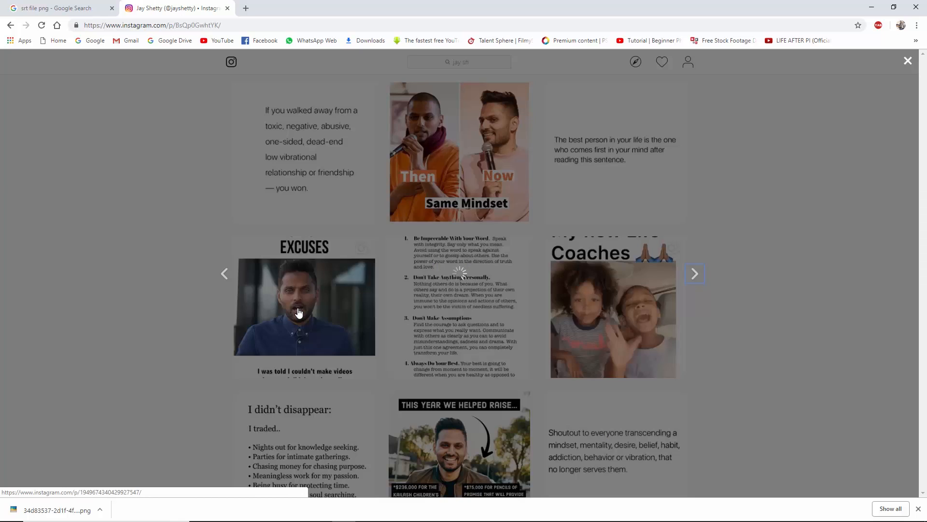
left_click(394, 292)
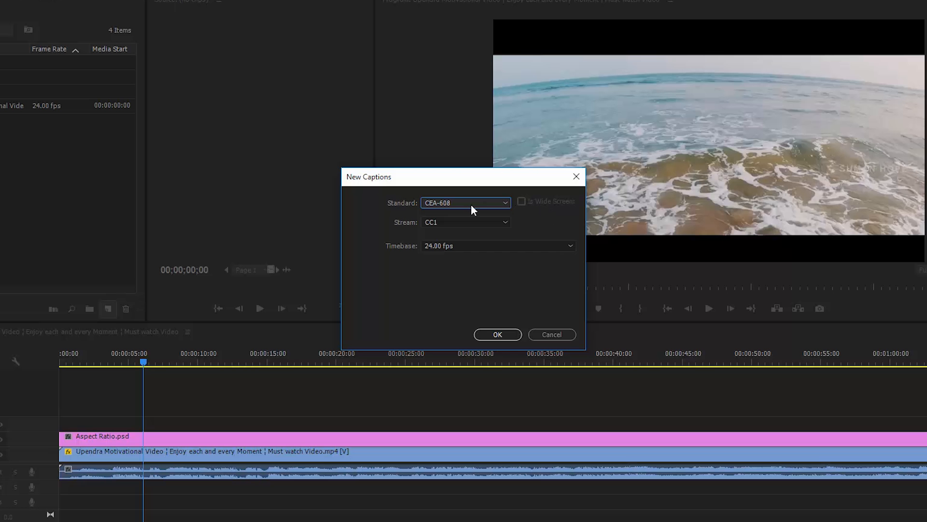
- Choose the Open Captions standard at 1920x1080, 24.00 fps, and create the item
left_click(471, 204)
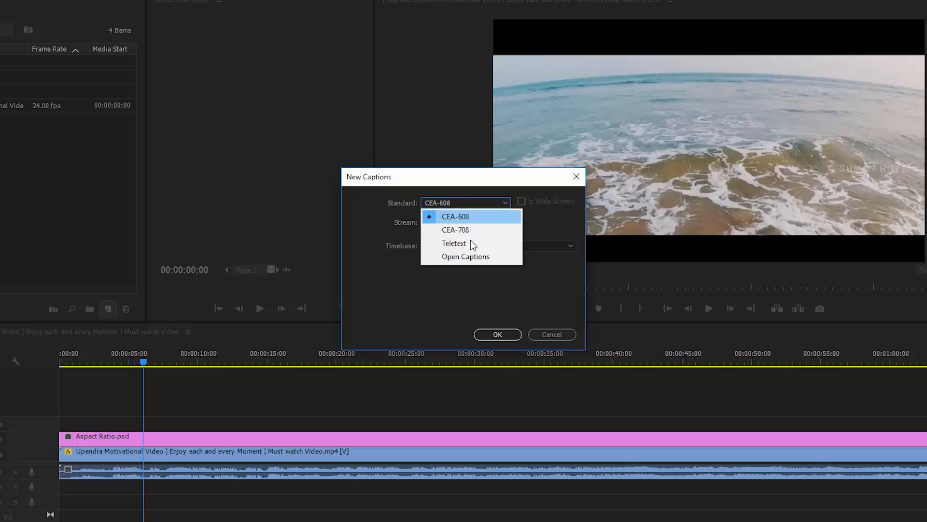
left_click(471, 254)
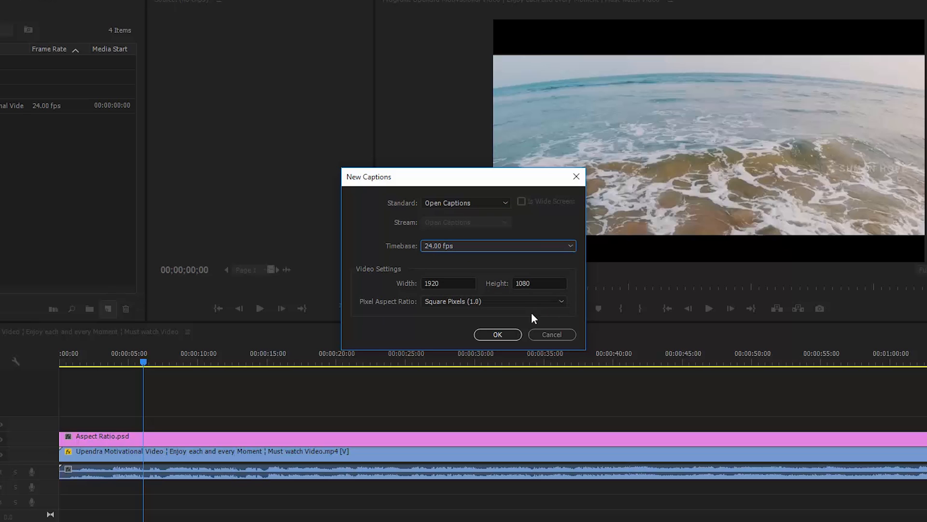
left_click(485, 332)
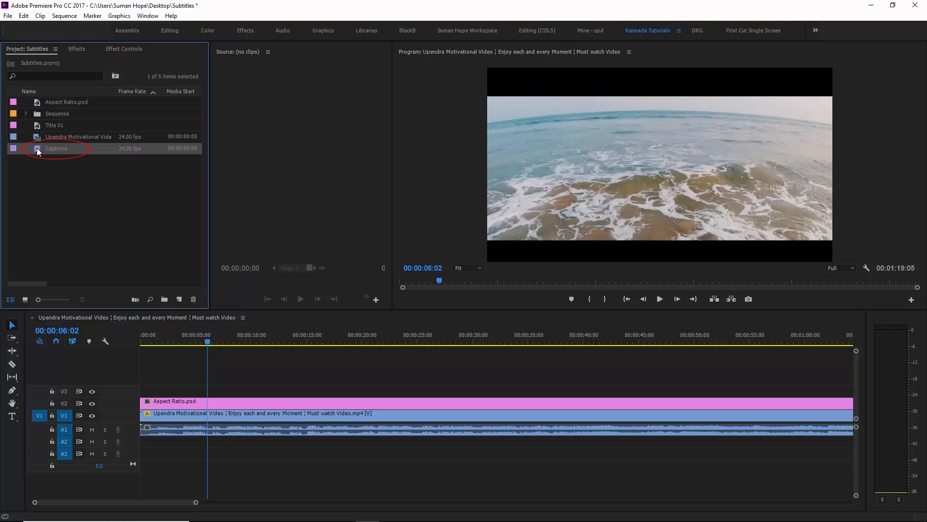
- Place the Captions item on V3 at the sequence start, lengthen it, and open it for editing
left_click_drag(38, 151, 644, 392)
left_click_drag(281, 393, 210, 387)
left_click_drag(200, 341, 154, 346)
left_click_drag(196, 502, 142, 502)
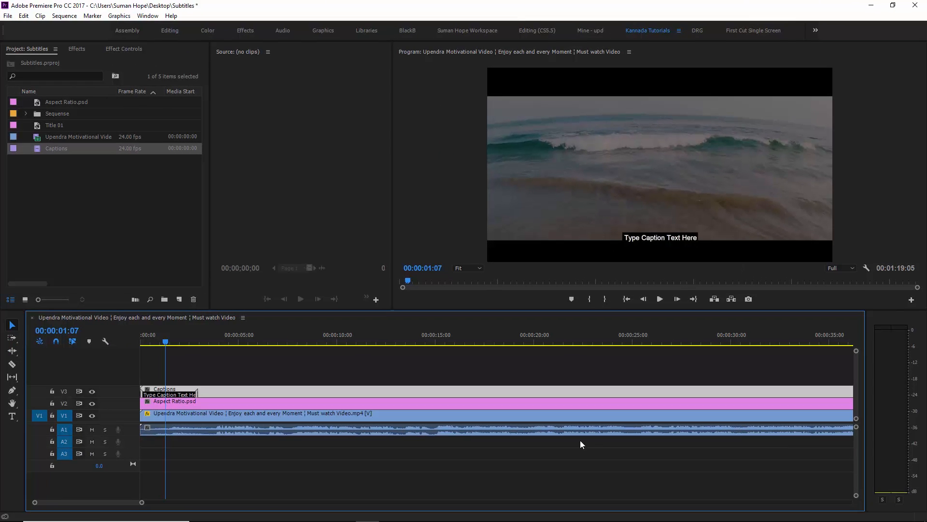
double_click(176, 395)
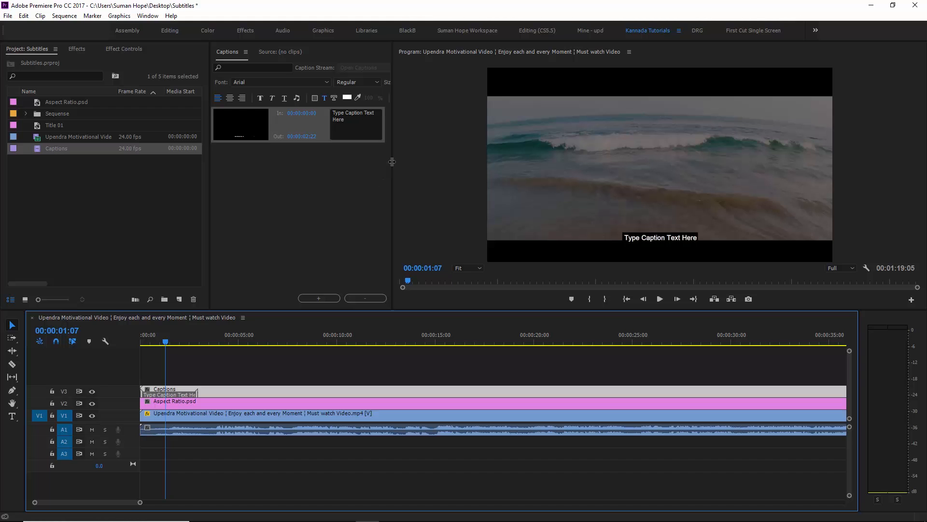
- Open the Captions panel from the Window menu and enlarge it by resizing panel borders
left_click(289, 183)
left_click(148, 16)
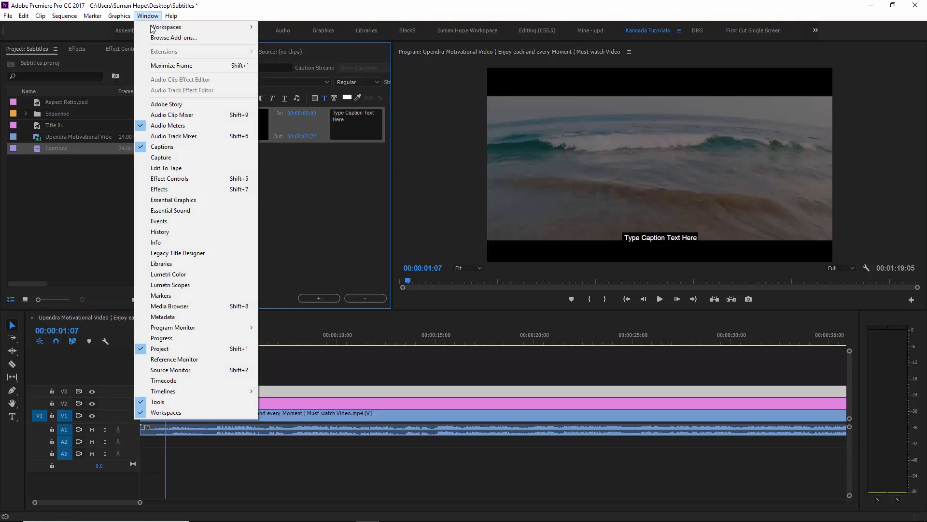
left_click(169, 152)
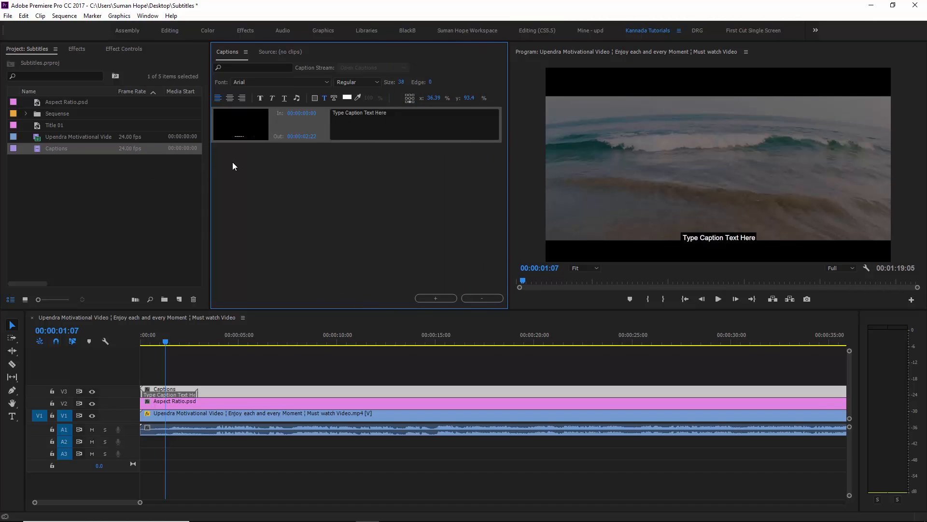
left_click_drag(182, 169, 136, 174)
left_click_drag(419, 309, 417, 343)
- Slide the placeholder caption on V3 to start at 00:00:04:00 and play it back
left_click(189, 392)
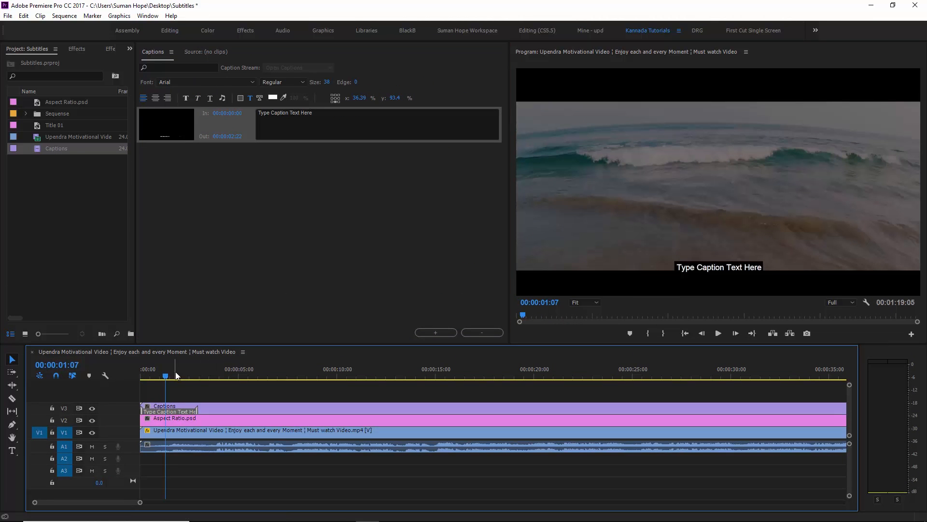
left_click(175, 414)
left_click_drag(187, 412, 251, 408)
left_click(209, 375)
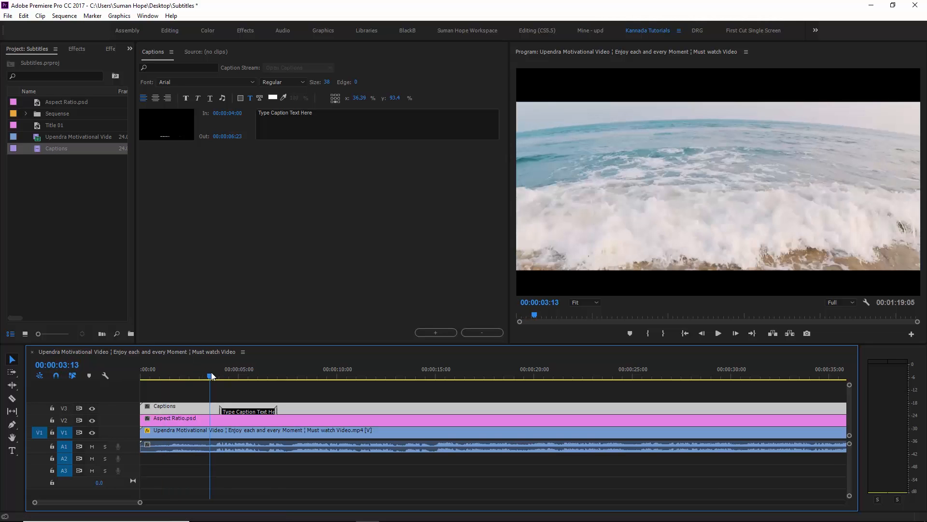
key("space")
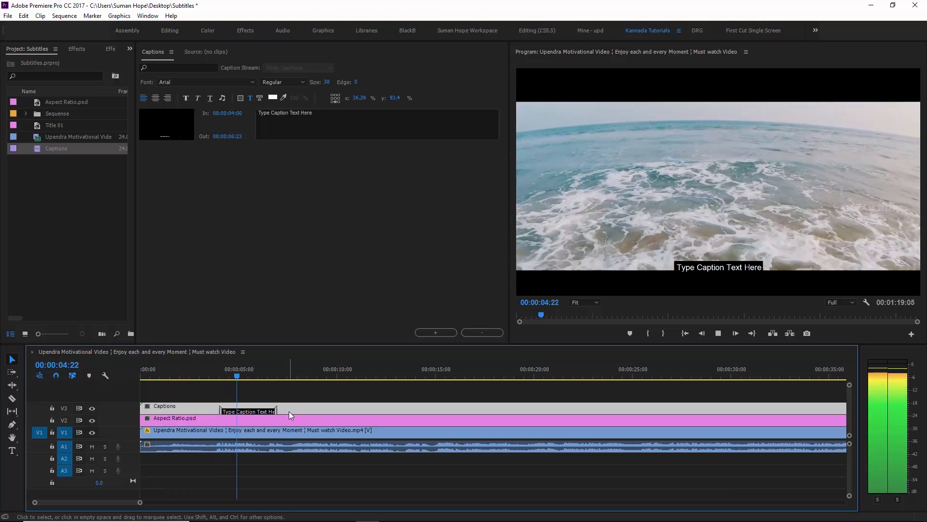
key("space")
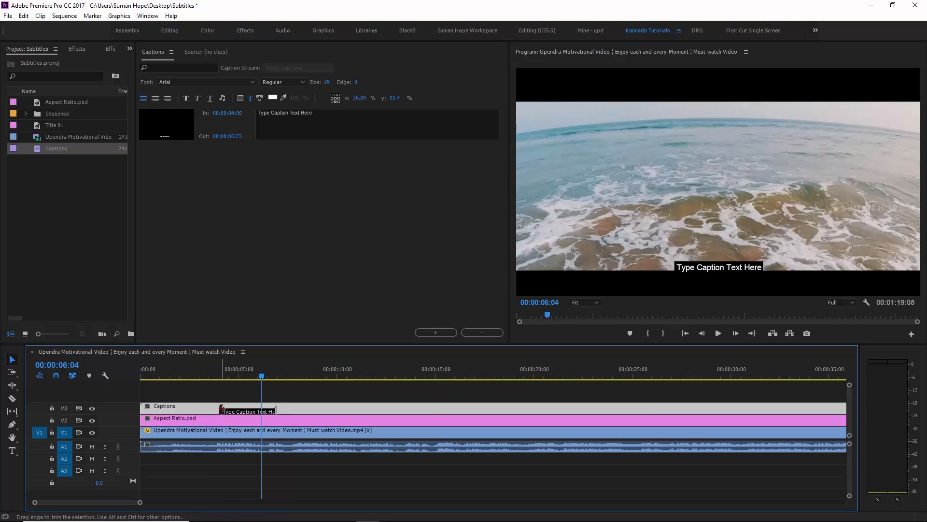
left_click(256, 411)
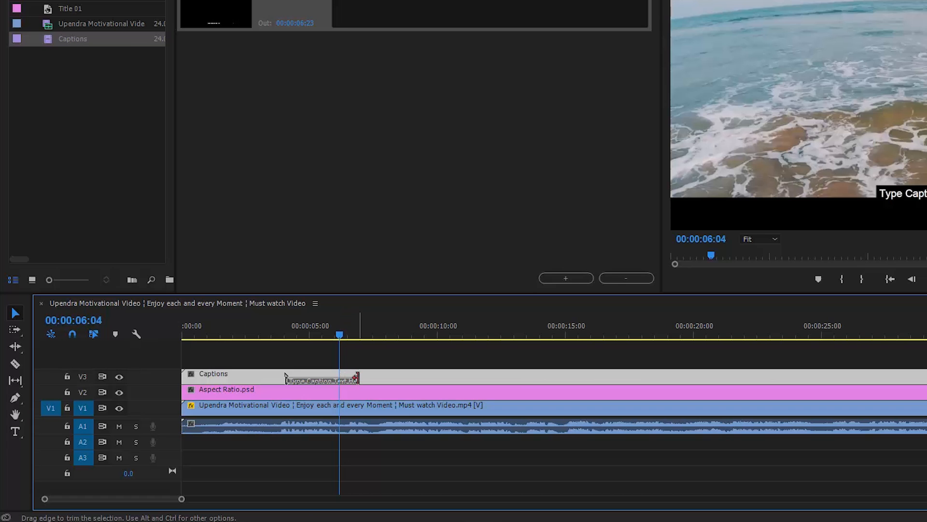
- Replace the placeholder text with "God appears in frount of man and he asks man,"
left_click_drag(357, 378, 337, 381)
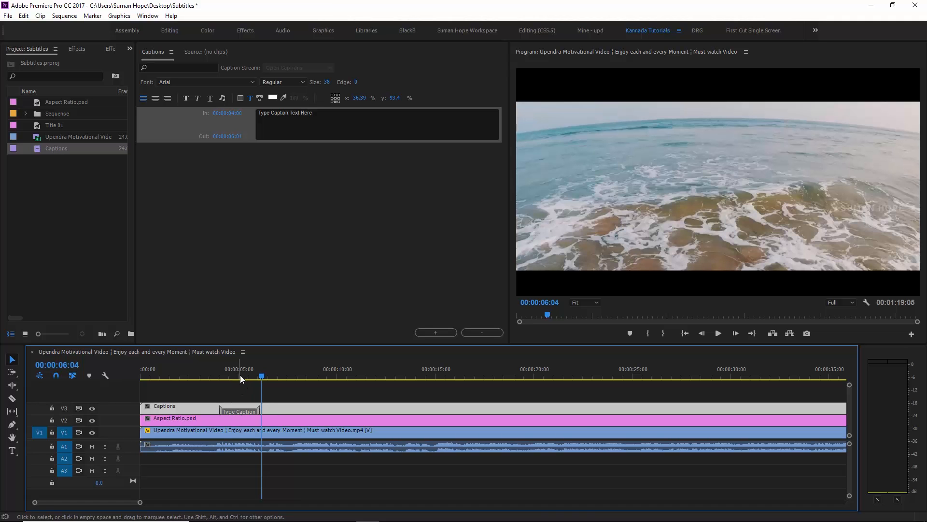
left_click(222, 374)
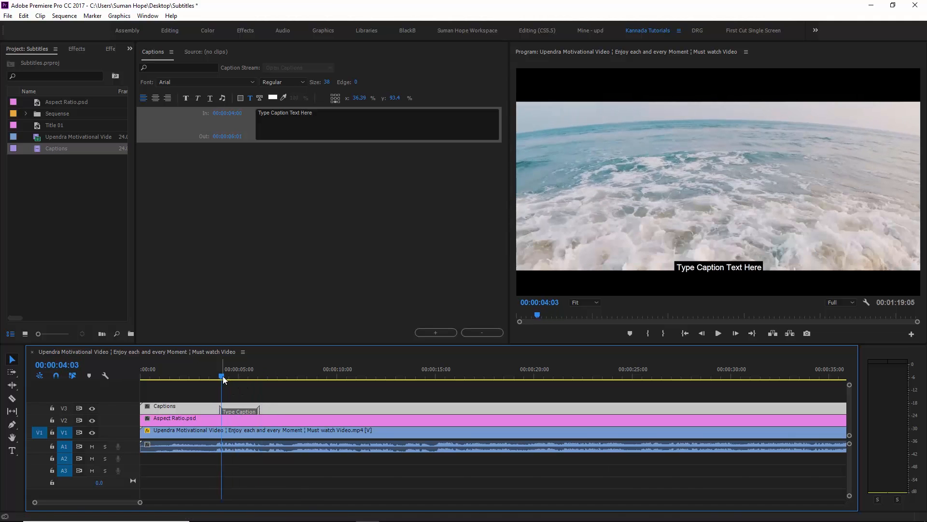
left_click(229, 376)
left_click(270, 125)
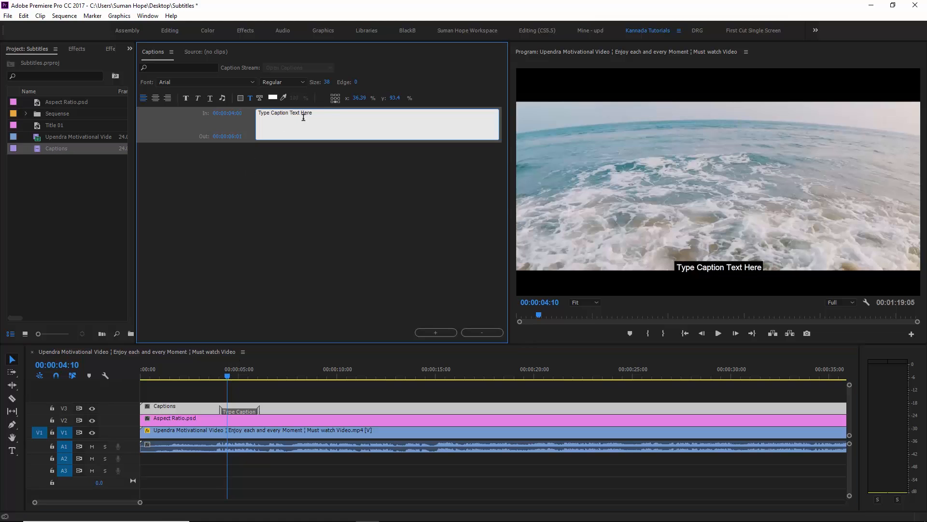
left_click_drag(332, 113, 256, 120)
key("BackSpace")
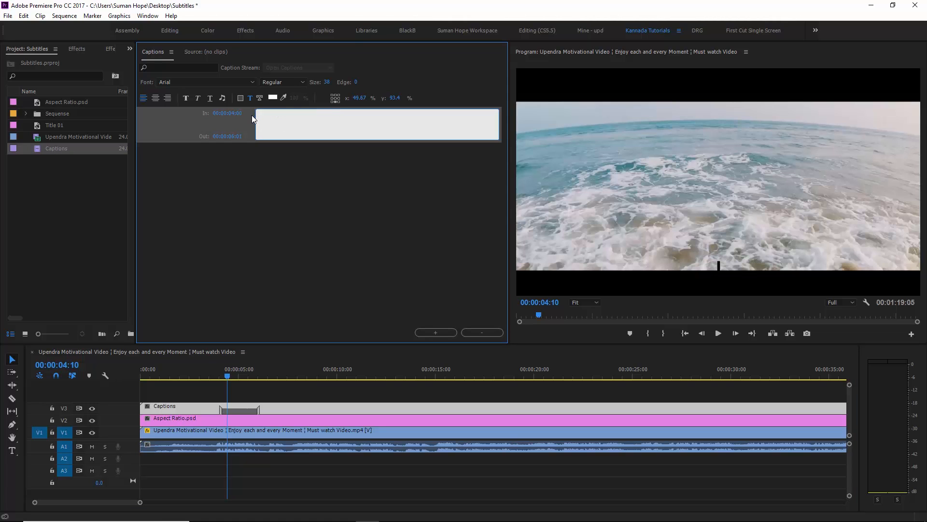
type("God appears in frount of man and he asks man,")
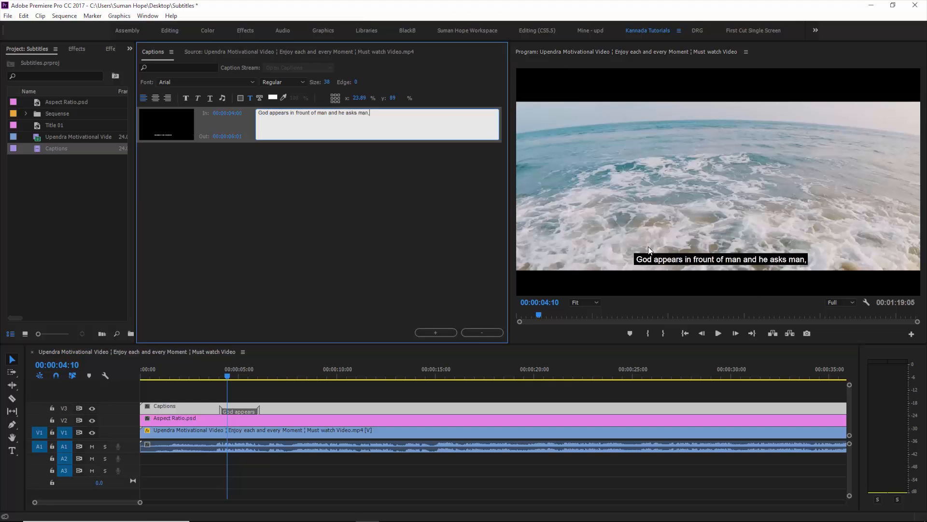
- Trim the caption to end at 00:00:05:22 and play it back to review
left_click_drag(215, 372, 254, 376)
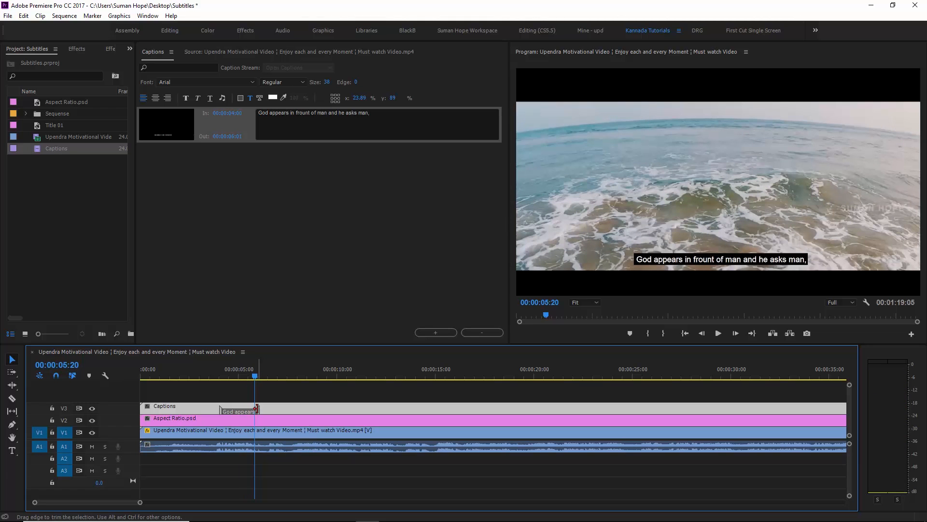
left_click_drag(256, 408, 257, 409)
left_click_drag(250, 374, 218, 374)
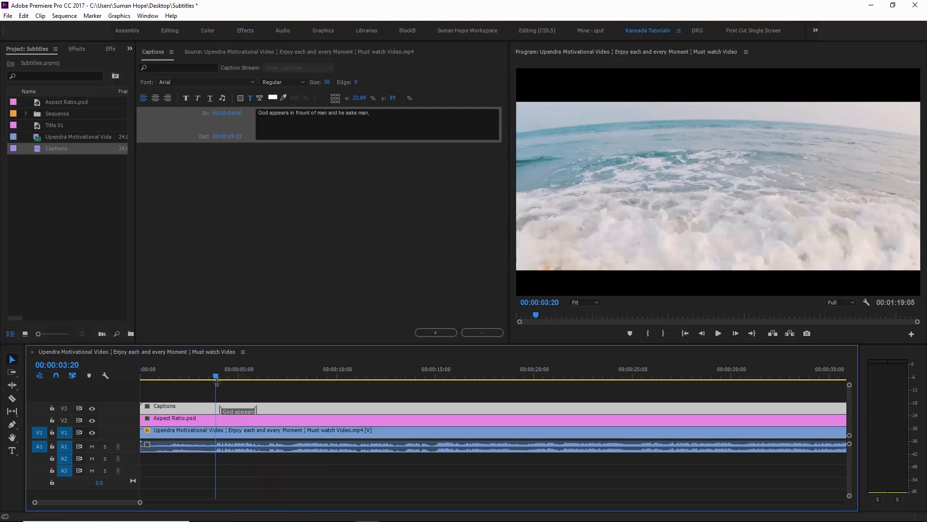
key("space")
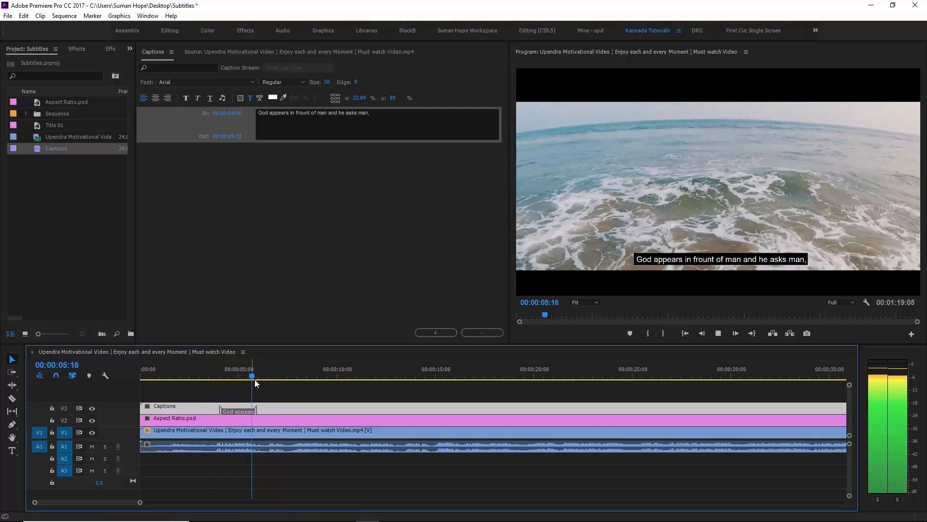
left_click(267, 375)
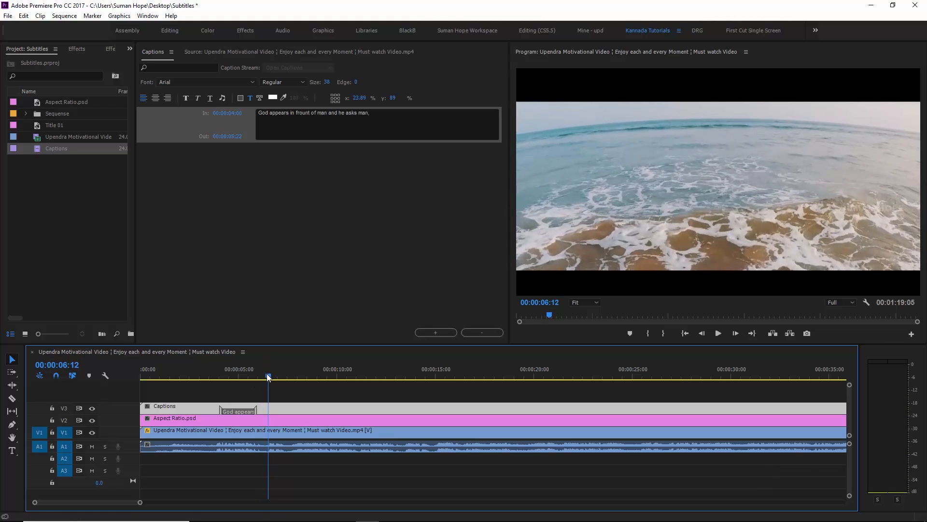
- Add a second caption after the first and slide it to start at 00:00:06:13
left_click(376, 286)
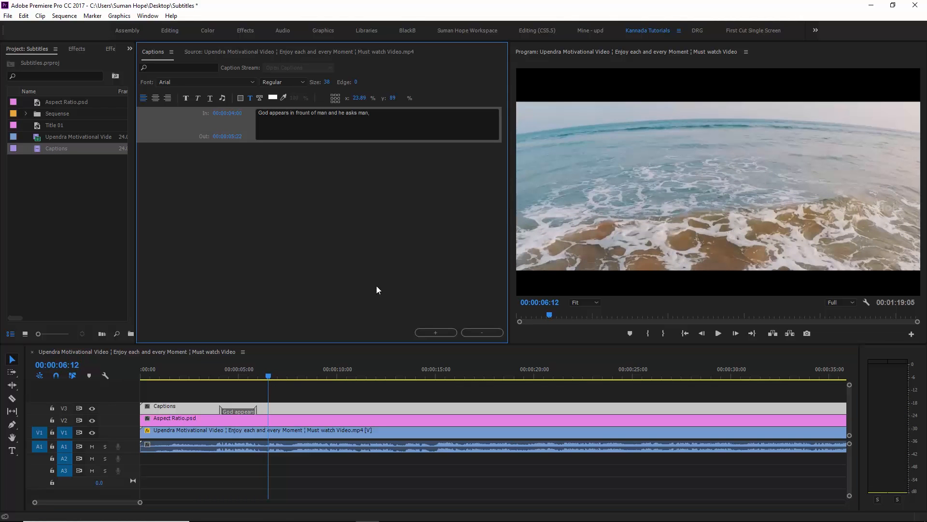
left_click(417, 332)
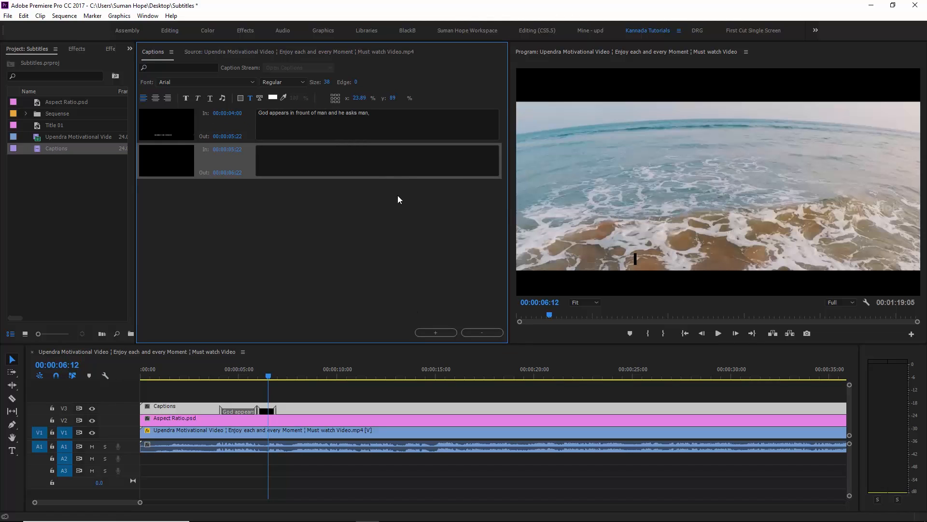
left_click(267, 412)
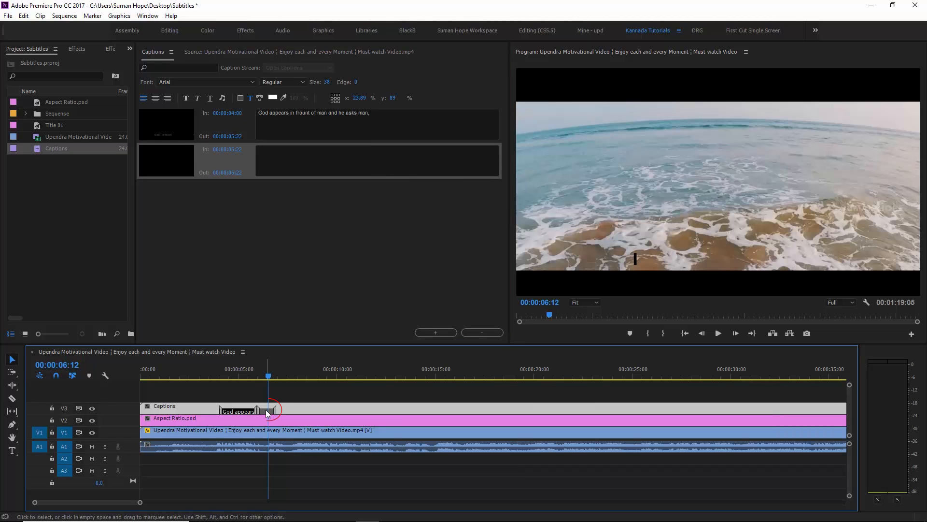
left_click_drag(268, 412, 283, 412)
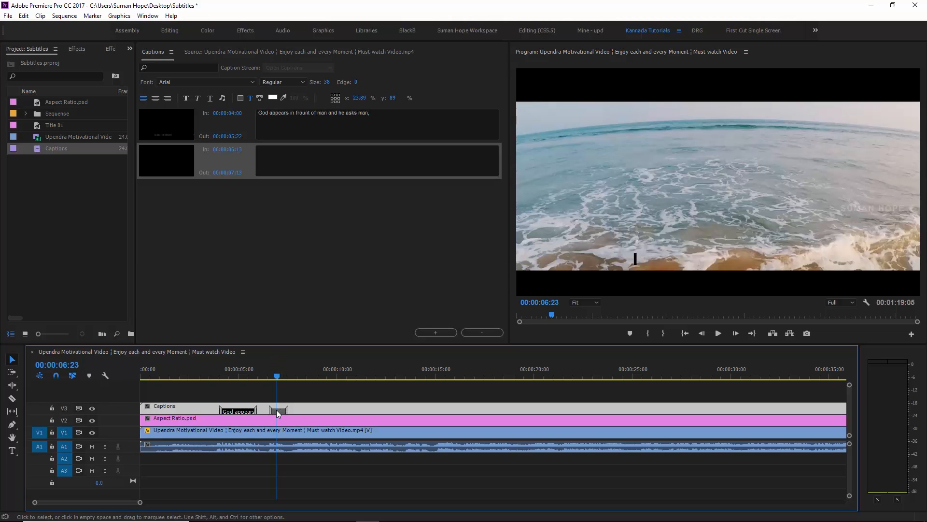
left_click(303, 409)
left_click_drag(311, 410, 269, 405)
- Paste God - "What are your belongings here?" as its text and preview it through 00:00:07:13
left_click(312, 154)
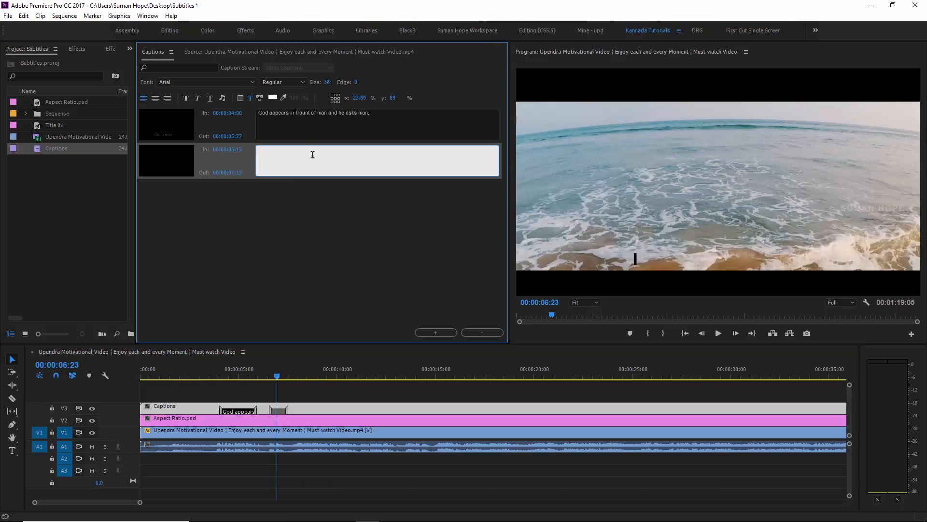
type("God - \"What are your belongings here?\"")
key("ctrl+a")
key("ctrl+c")
key("BackSpace")
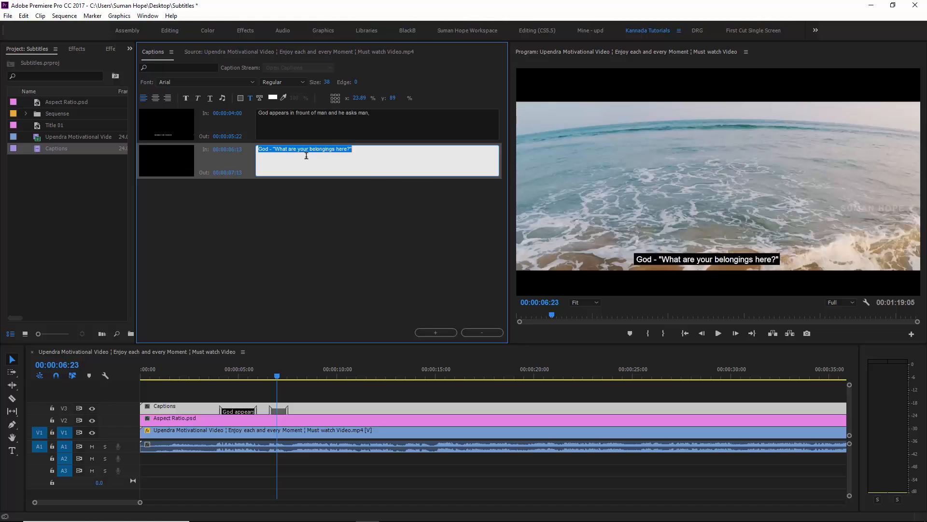
key("ctrl+v")
left_click(274, 379)
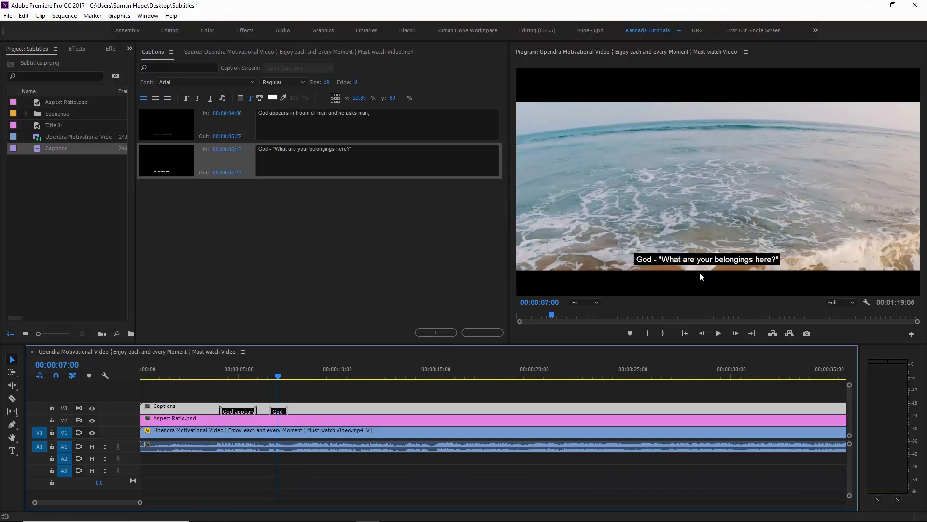
key("space")
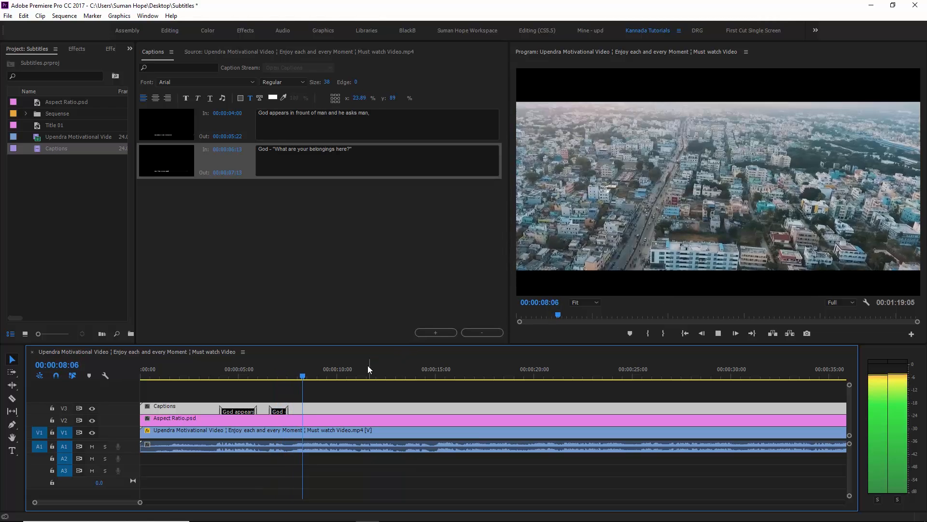
left_click(284, 371)
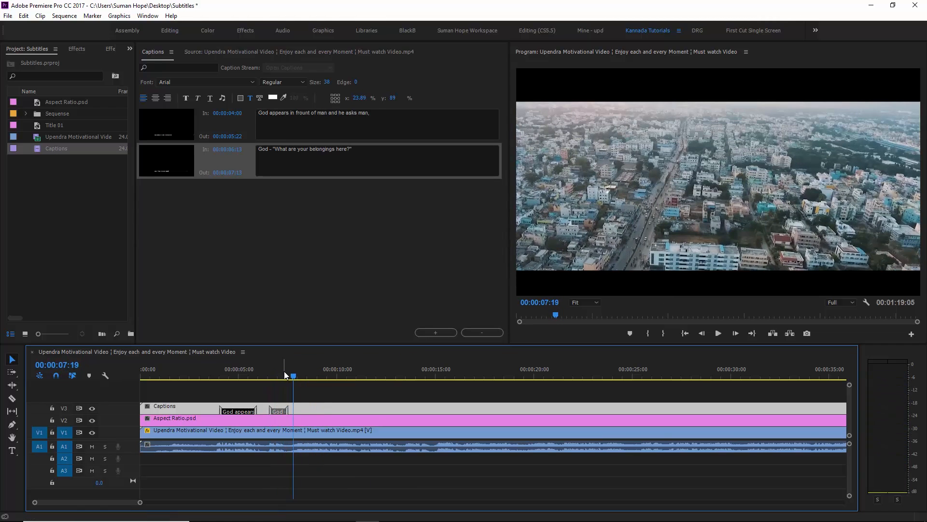
key("space")
left_click(410, 212)
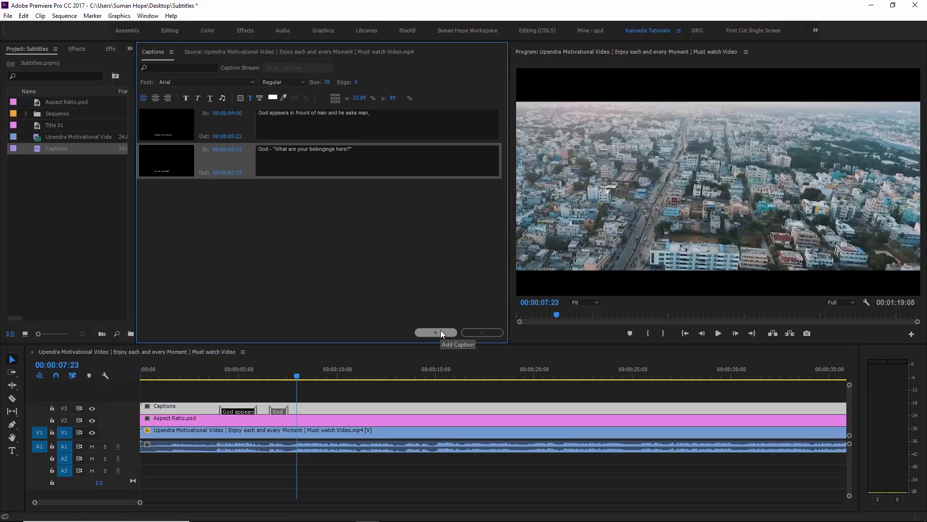
- Add a third caption and shift it to start at 00:00:07:23, then play back to check timing
left_click(441, 331)
left_click(377, 183)
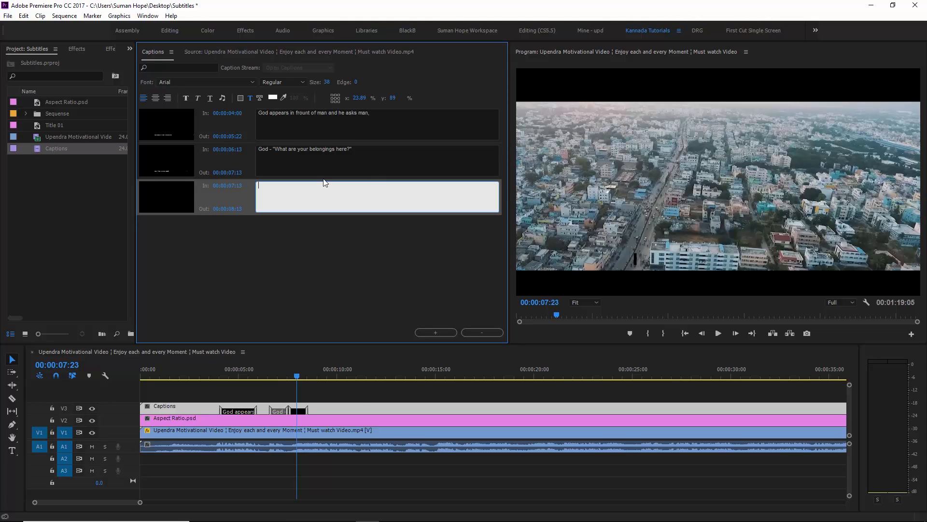
left_click(302, 413)
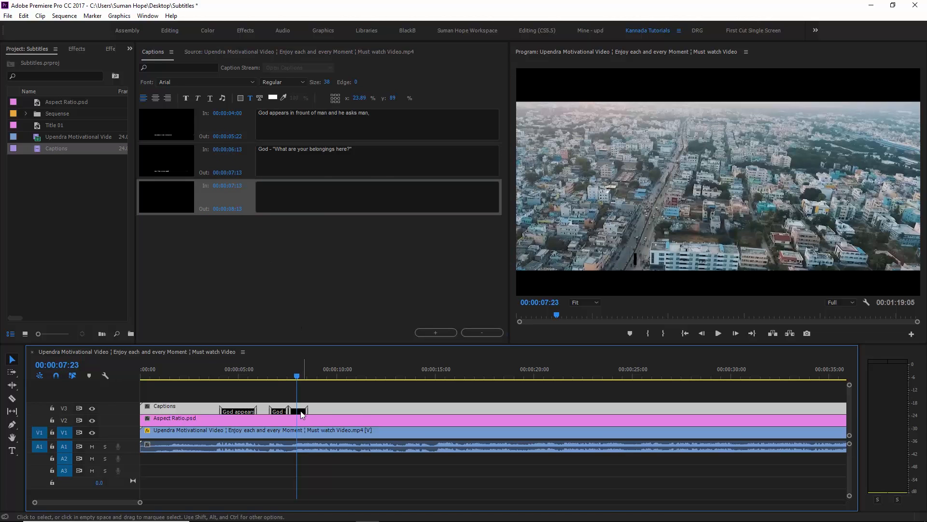
left_click_drag(302, 413, 311, 414)
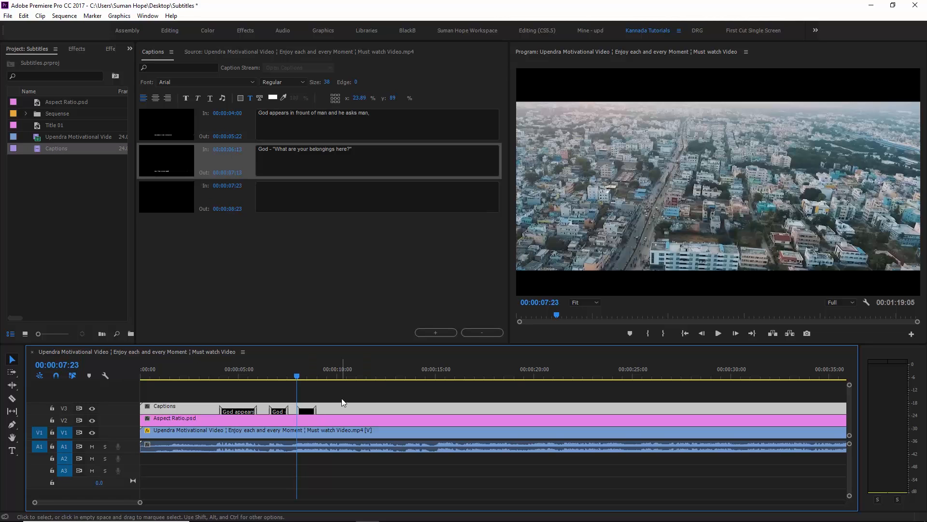
key("space")
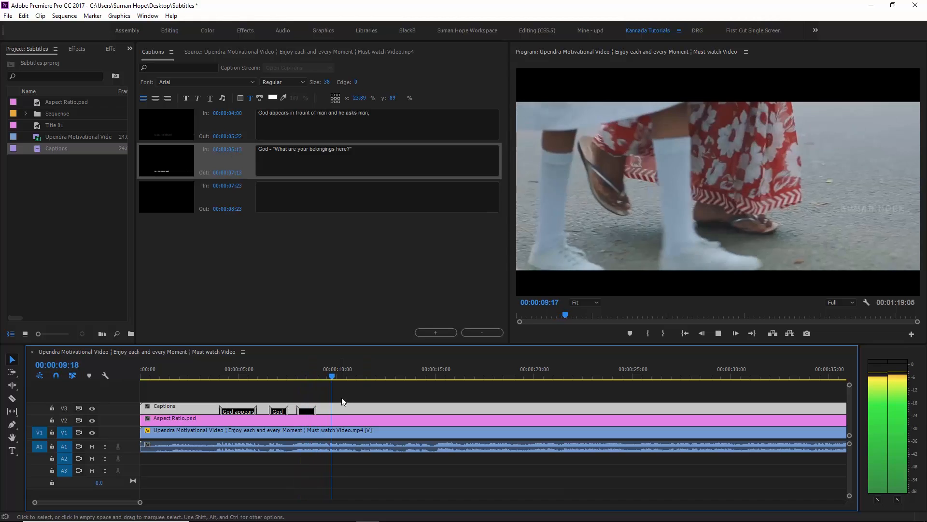
key("space")
- Lengthen the third caption, paste in the man's reply, and end it at 00:00:10:11
left_click_drag(323, 368, 305, 366)
left_click_drag(315, 410, 354, 410)
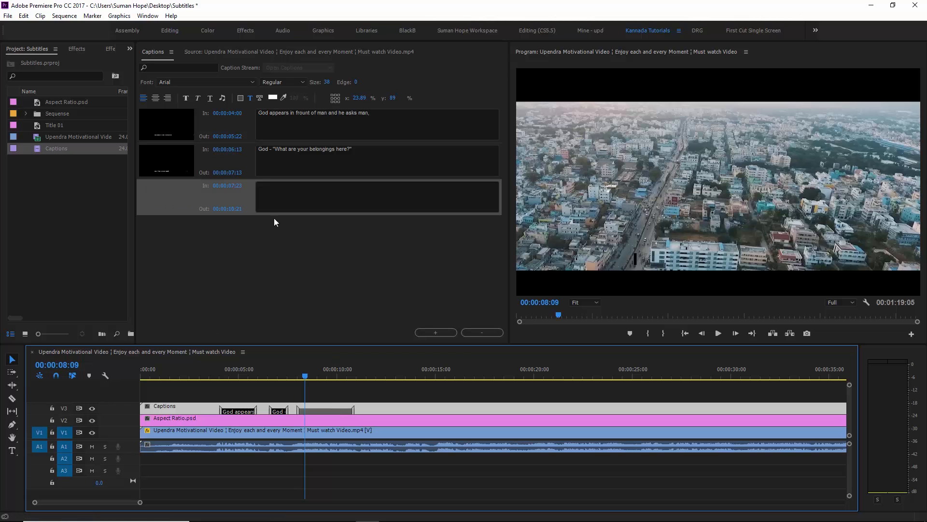
left_click(345, 187)
type("The man replied, \"I have a house, a wife and kids.")
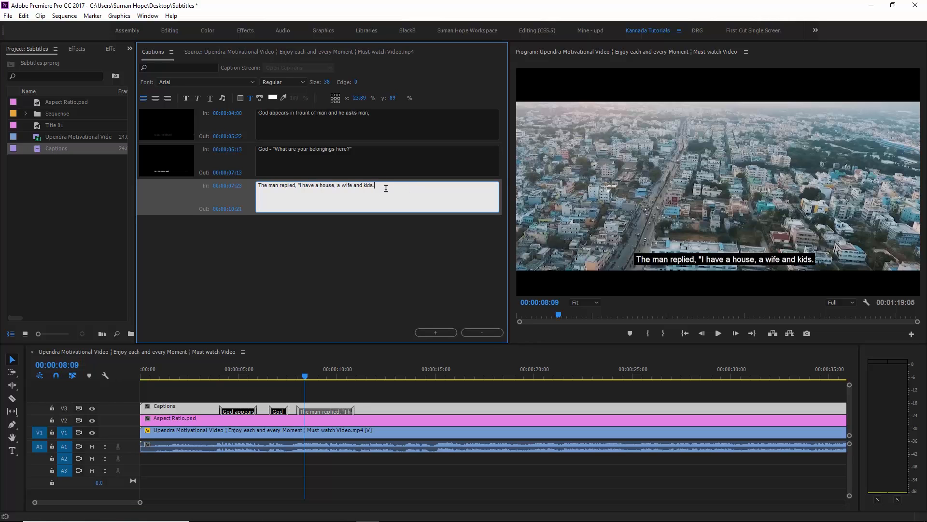
left_click(315, 386)
key("space")
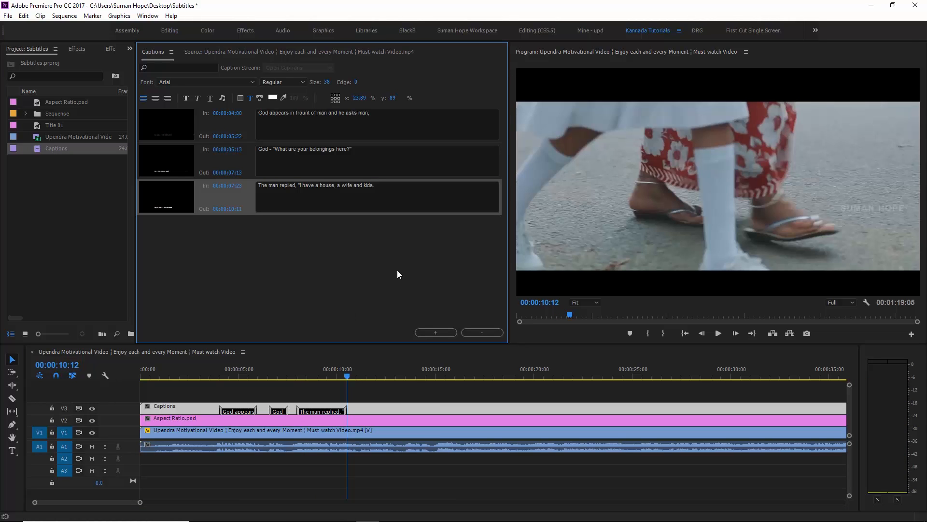
- Add a fourth caption at 00:00:10:11 reading "They belong to me."
left_click(433, 331)
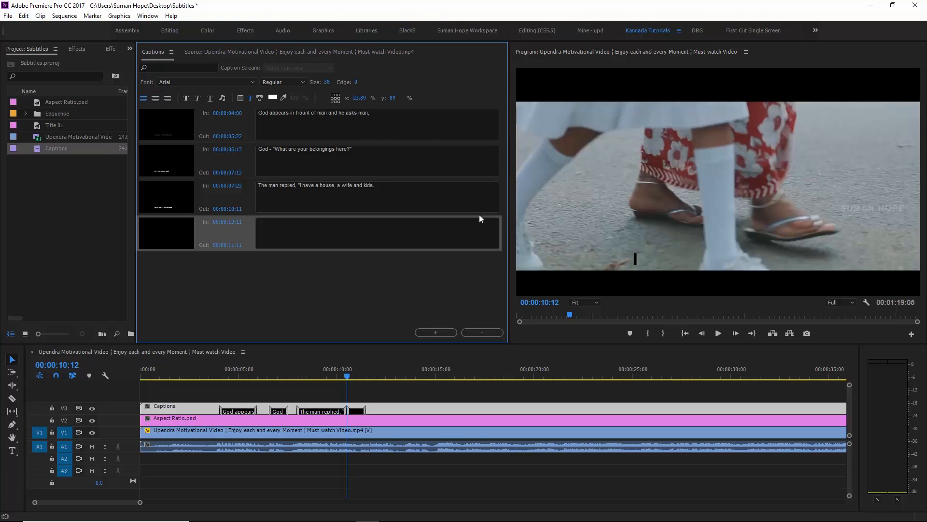
left_click(474, 225)
type("They belong to me.")
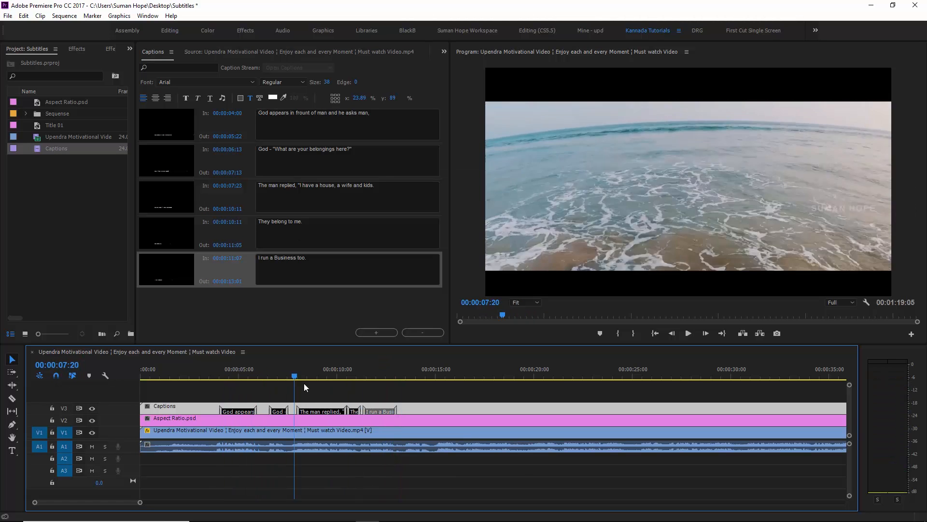
left_click_drag(304, 383, 371, 386)
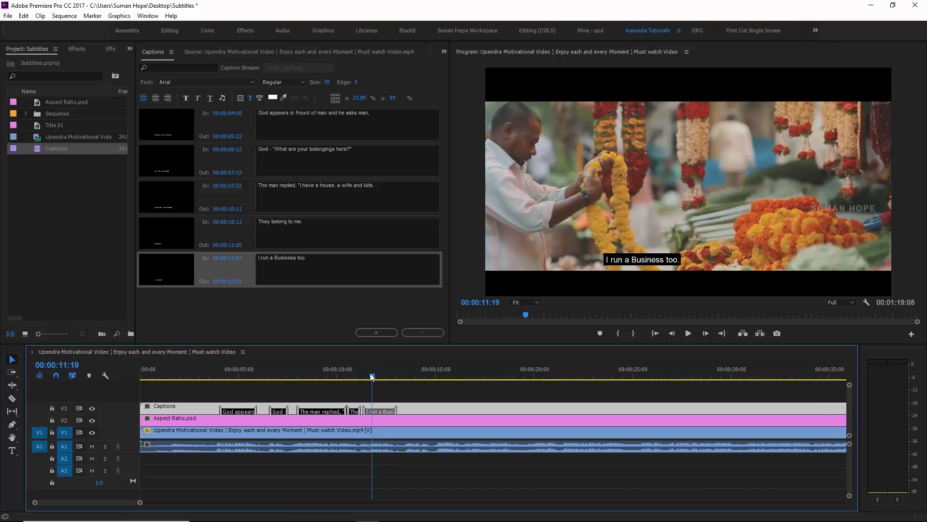
- Select all five captions and change their font to Arial, keeping the Regular style
left_click_drag(370, 376, 347, 376)
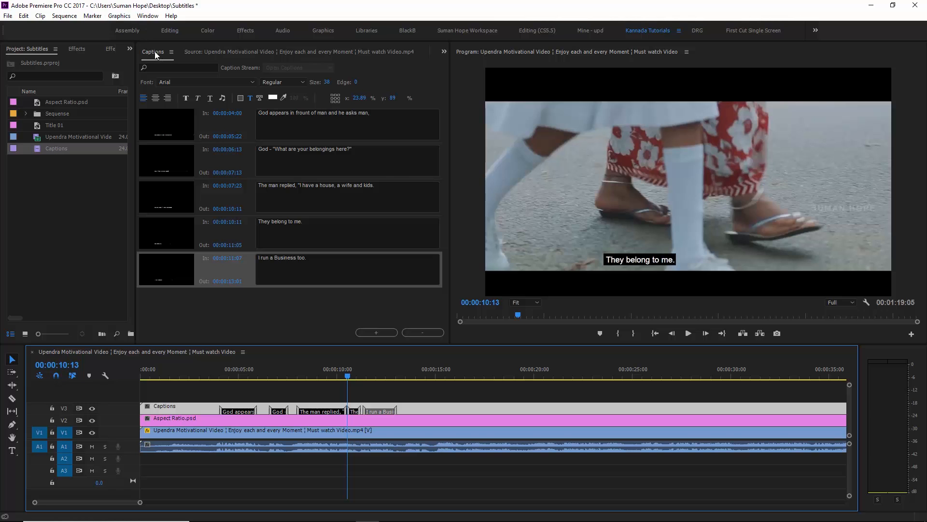
left_click(181, 83)
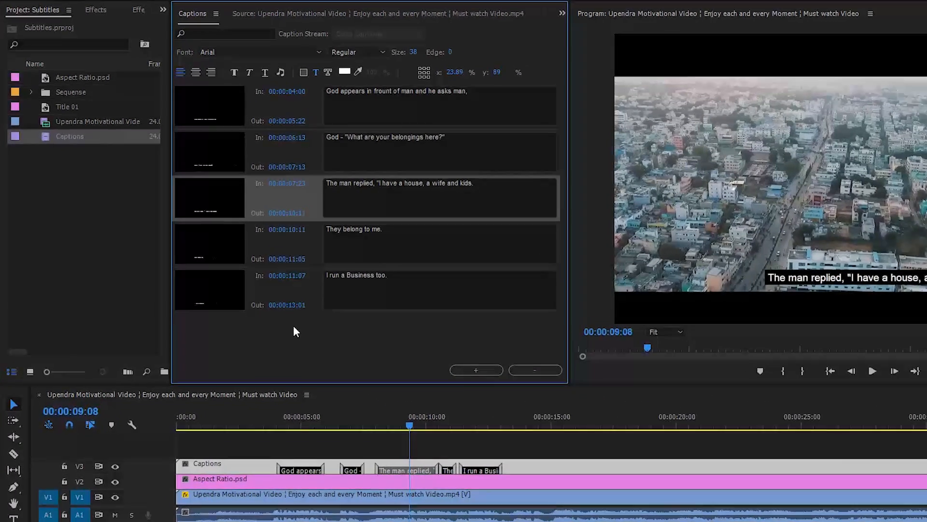
right_click(236, 301)
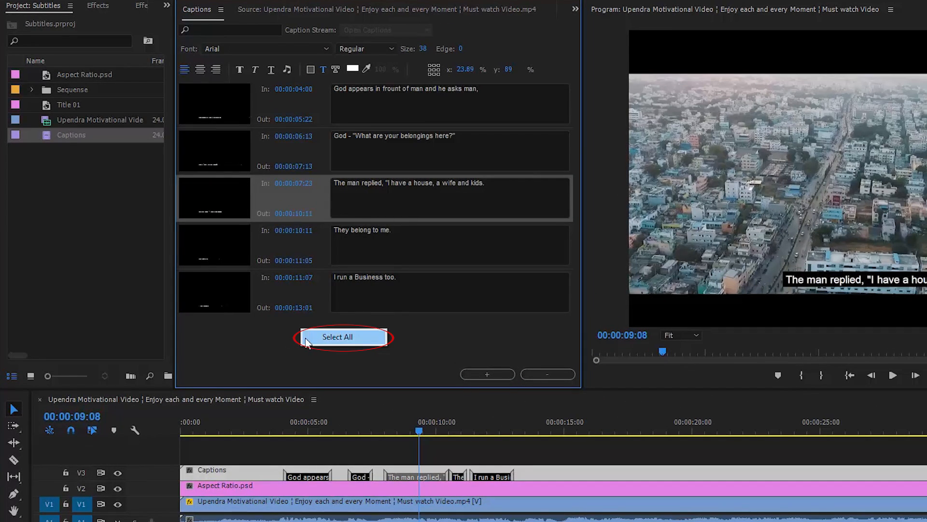
left_click(333, 337)
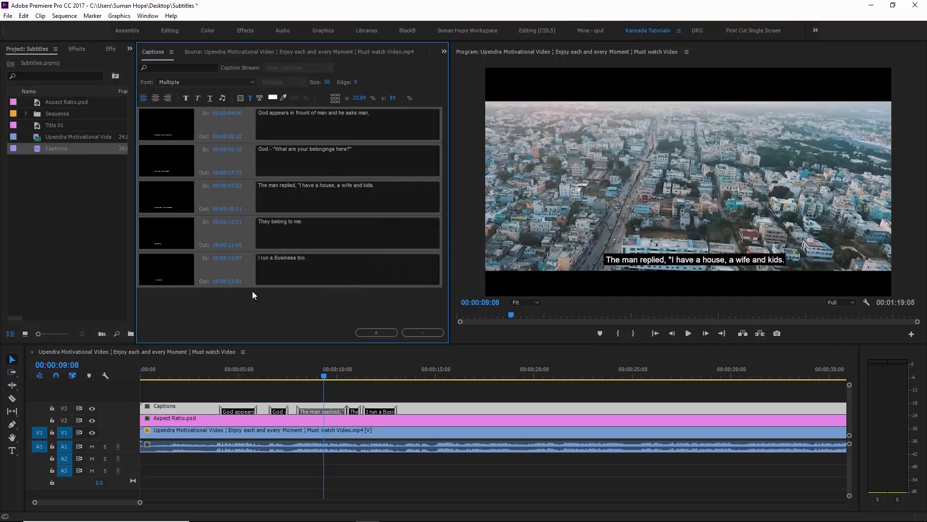
left_click(215, 81)
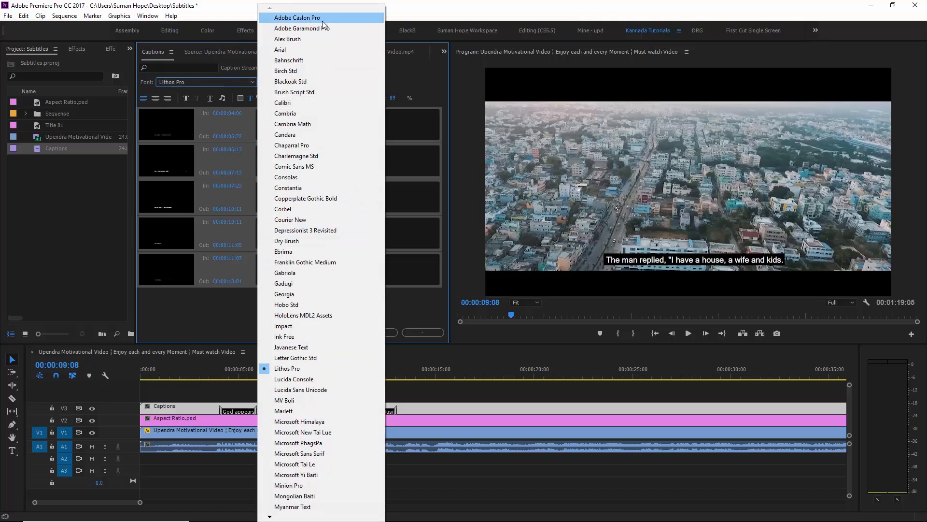
left_click(318, 51)
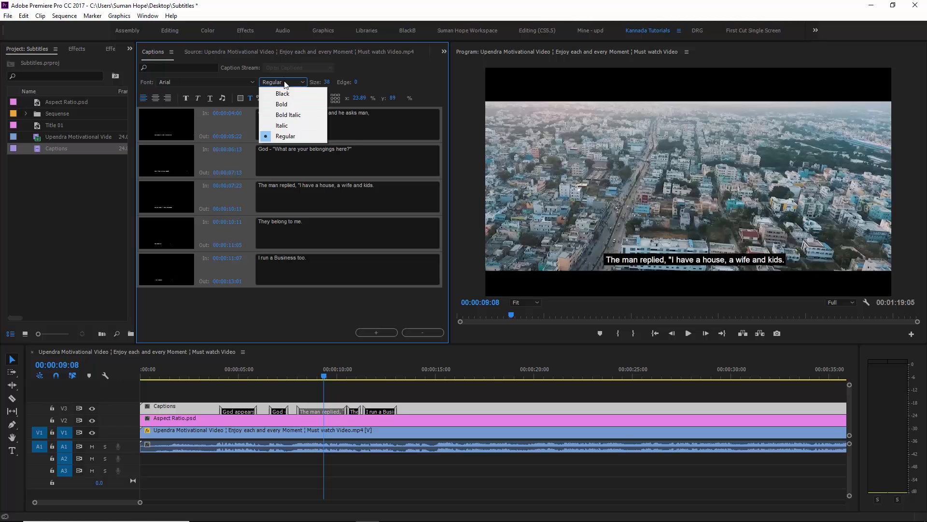
left_click(285, 84)
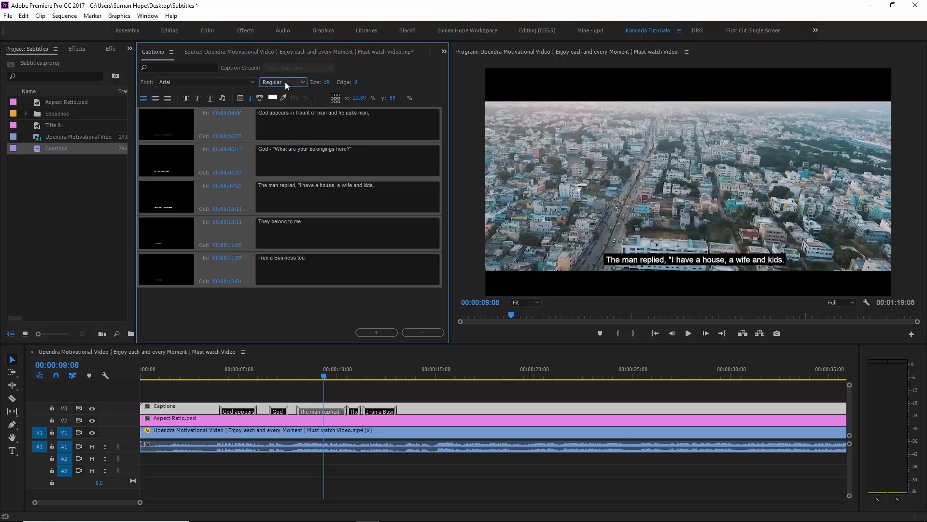
- Keep the Regular font style and set the caption text size to 41
left_click(286, 84)
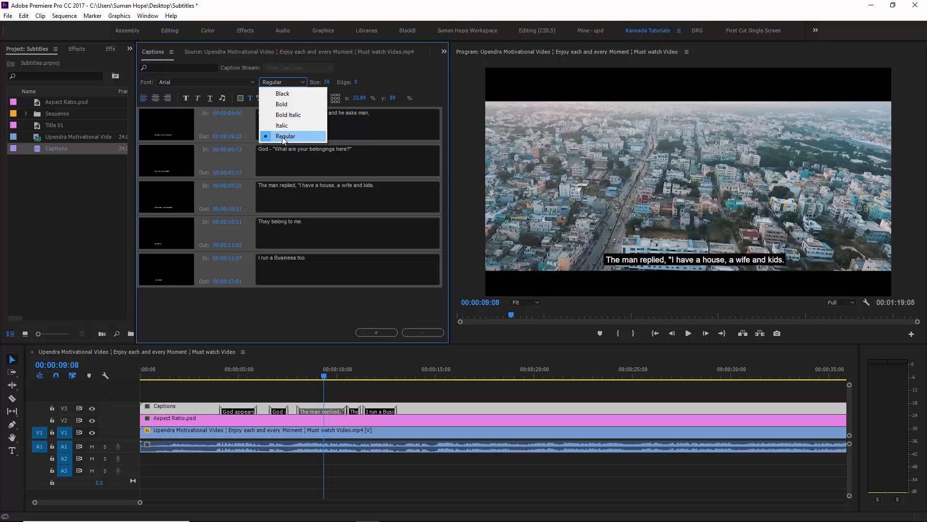
left_click(368, 93)
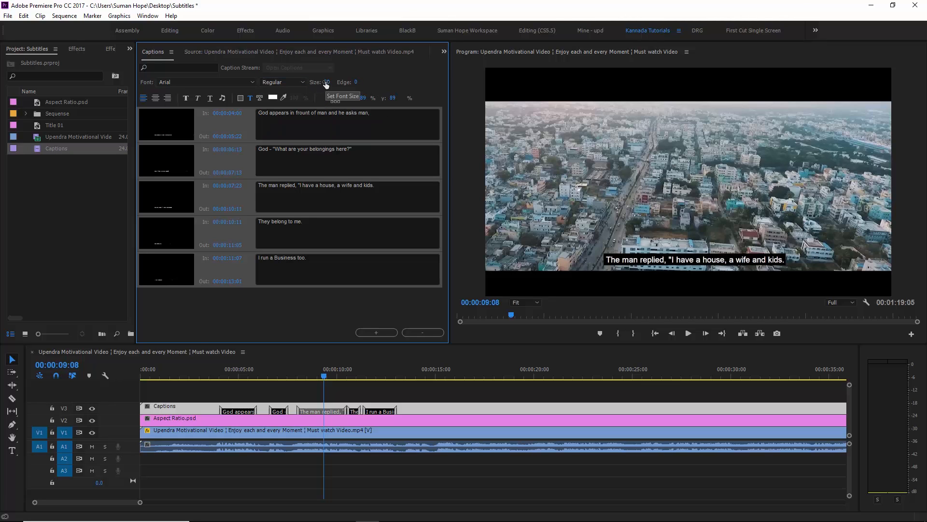
left_click(326, 83)
type("41")
key("Return")
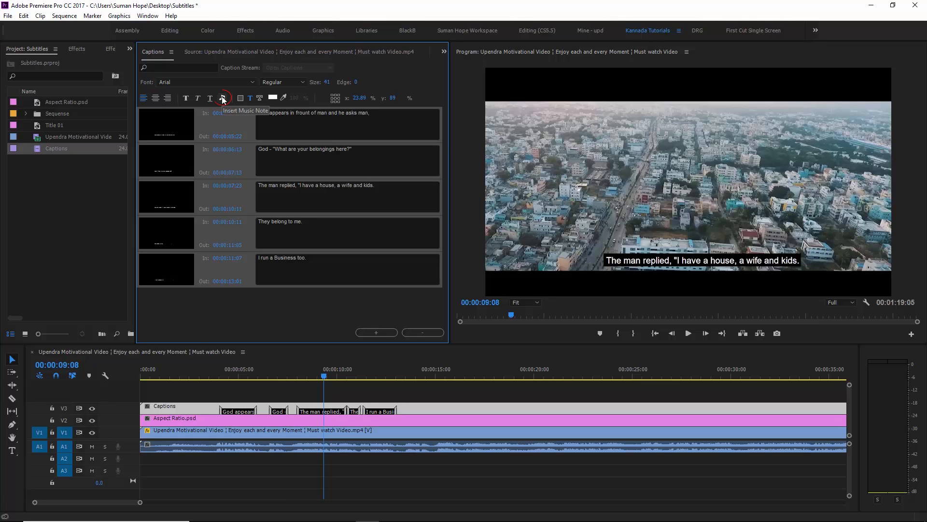
- Append a music note to the last caption so it reads "I run a Business too.♪"
left_click(339, 257)
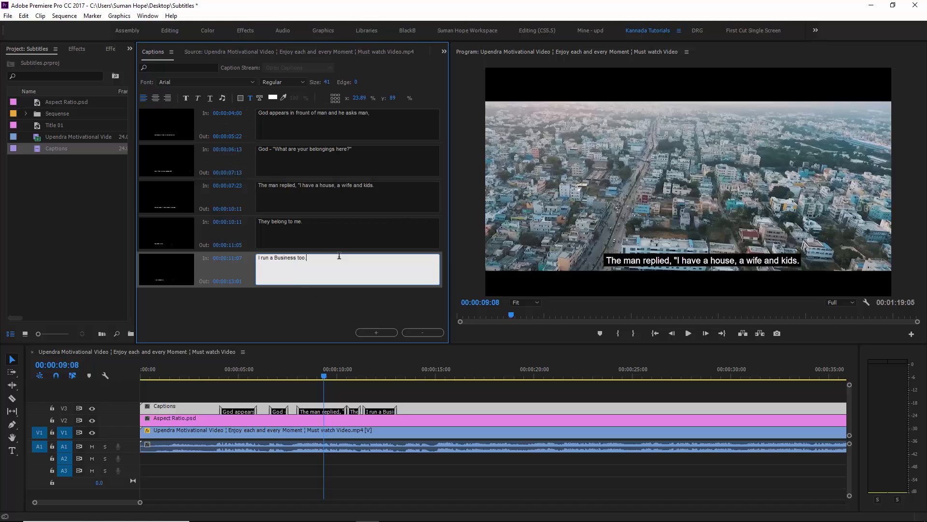
left_click(222, 97)
left_click(370, 376)
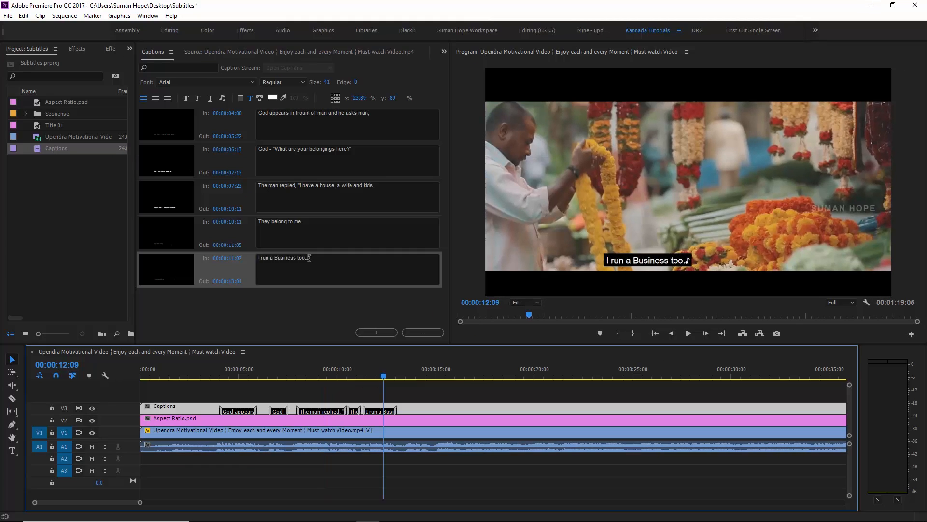
left_click(75, 366)
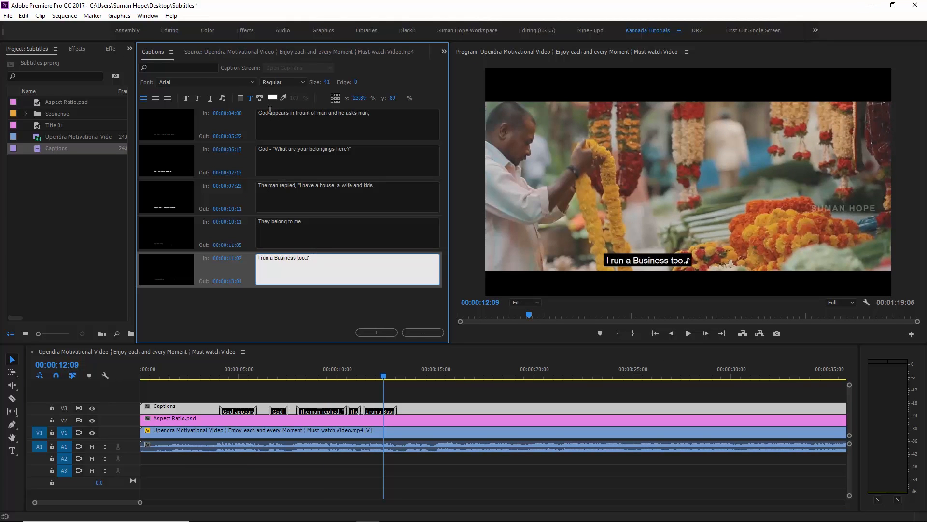
- Give the caption a golden yellow FFD200 background
left_click(240, 99)
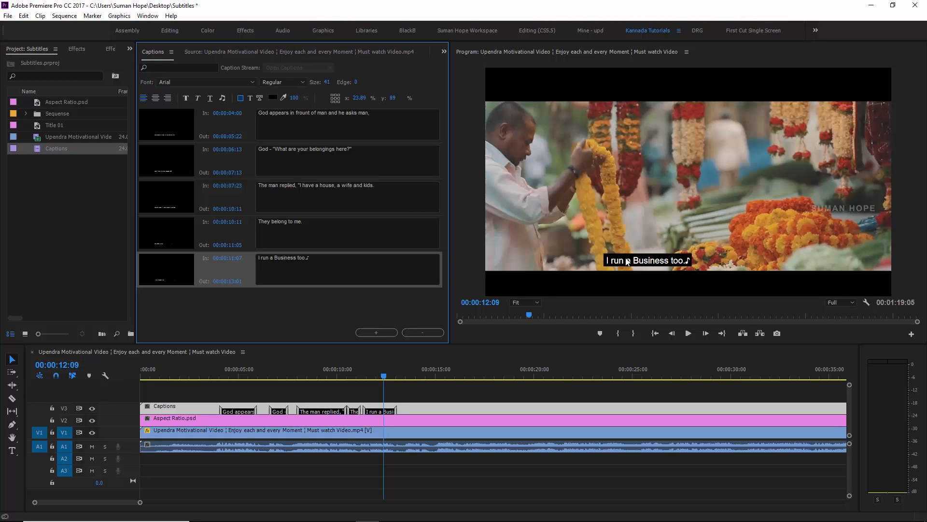
left_click(273, 99)
left_click(471, 253)
left_click(490, 237)
left_click_drag(471, 319, 498, 367)
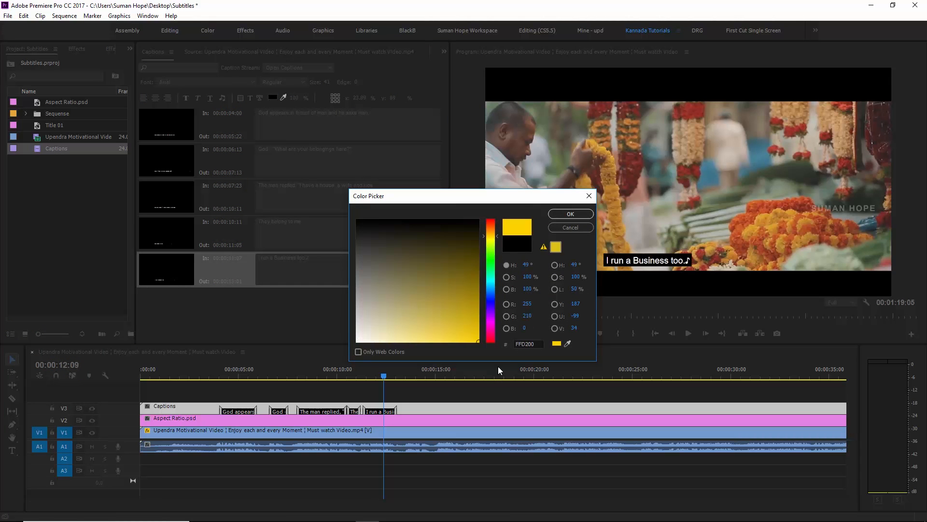
left_click(570, 214)
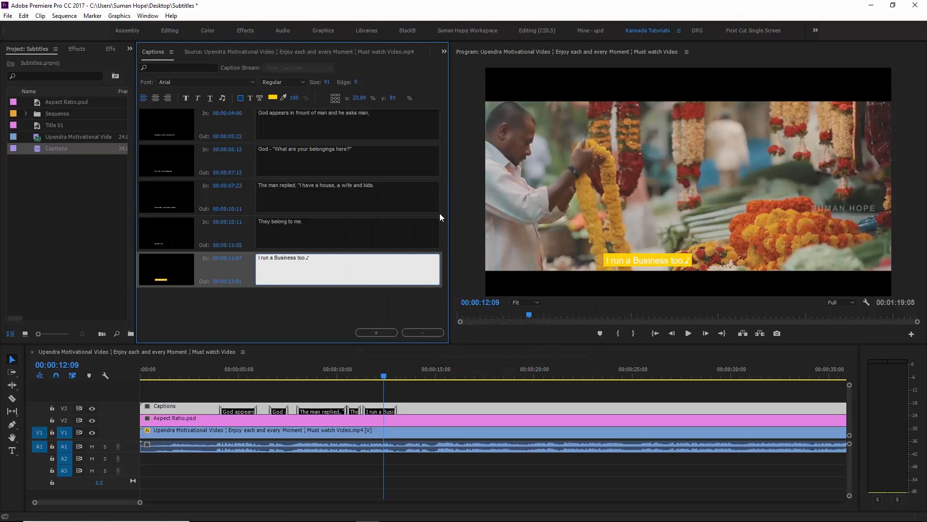
- Change the caption background colour back to black 000000
left_click(273, 98)
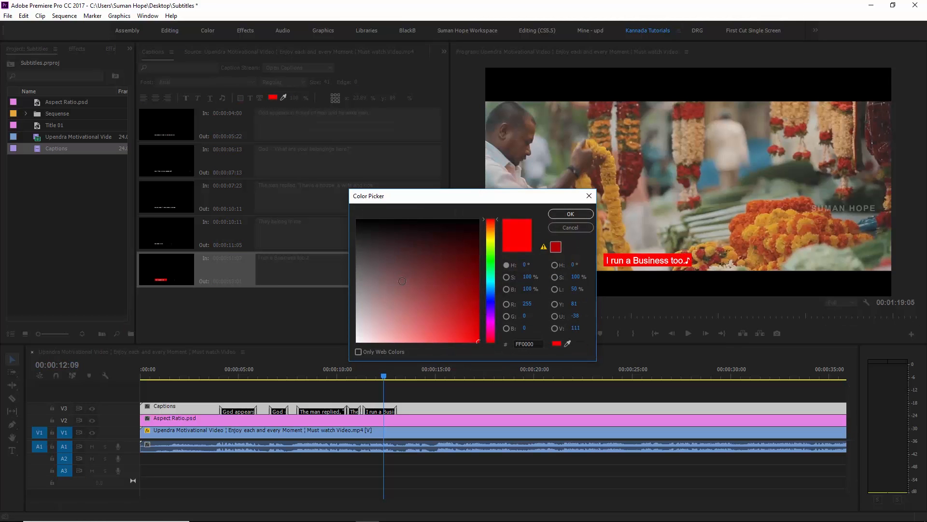
left_click_drag(371, 271, 349, 213)
left_click(561, 216)
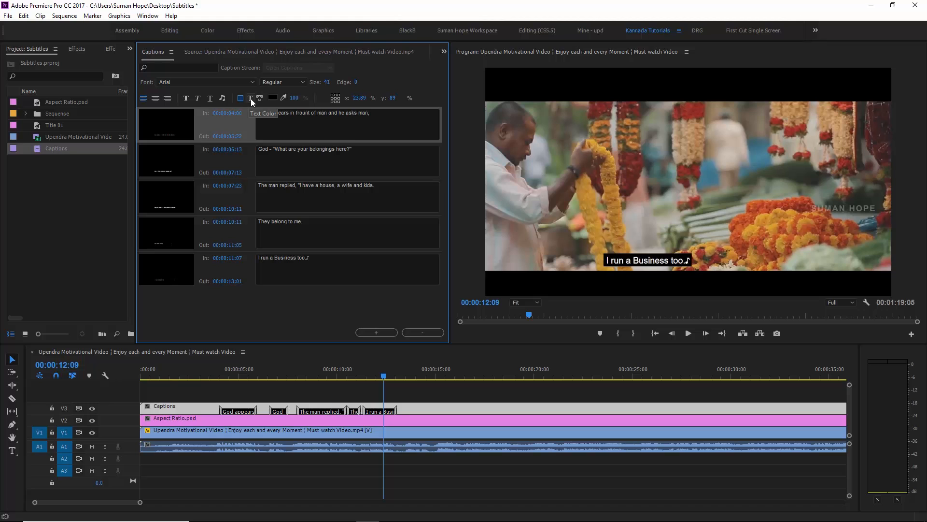
- Set the caption text colour to bright blue 00AEFF
left_click(250, 99)
left_click(272, 98)
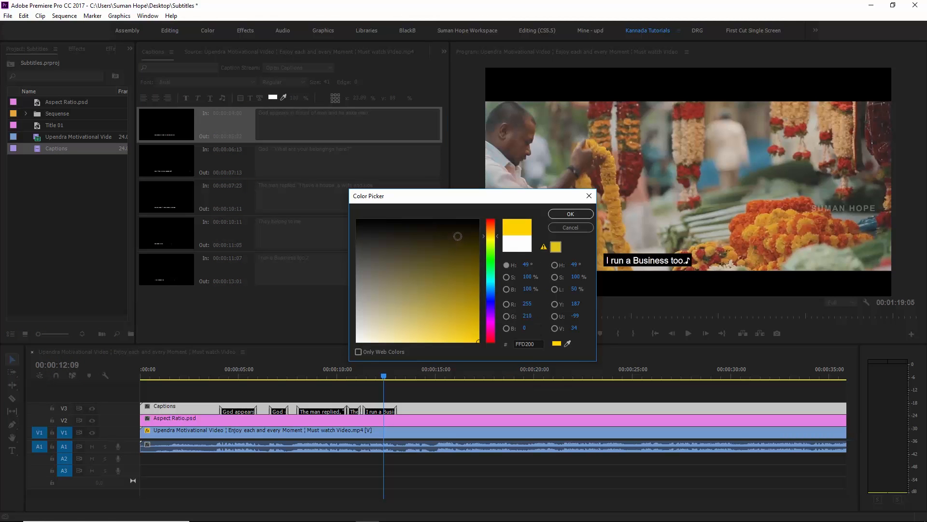
left_click_drag(490, 340, 491, 287)
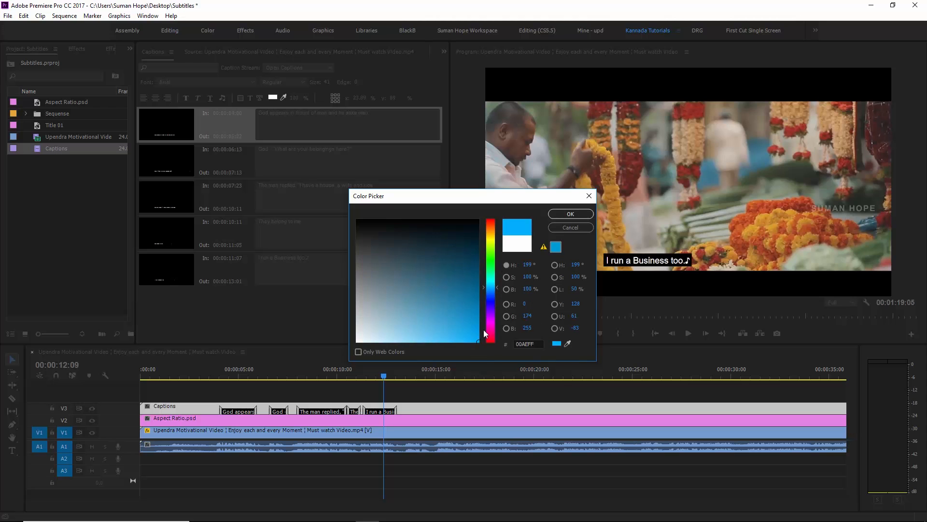
left_click(570, 214)
- Try a green text colour on the first caption without keeping it
left_click(238, 376)
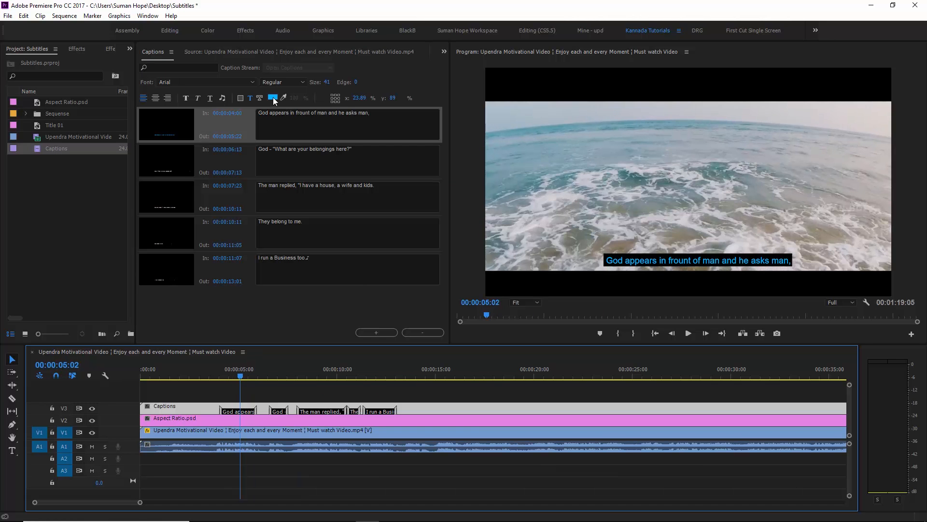
left_click(273, 98)
left_click_drag(390, 244, 488, 356)
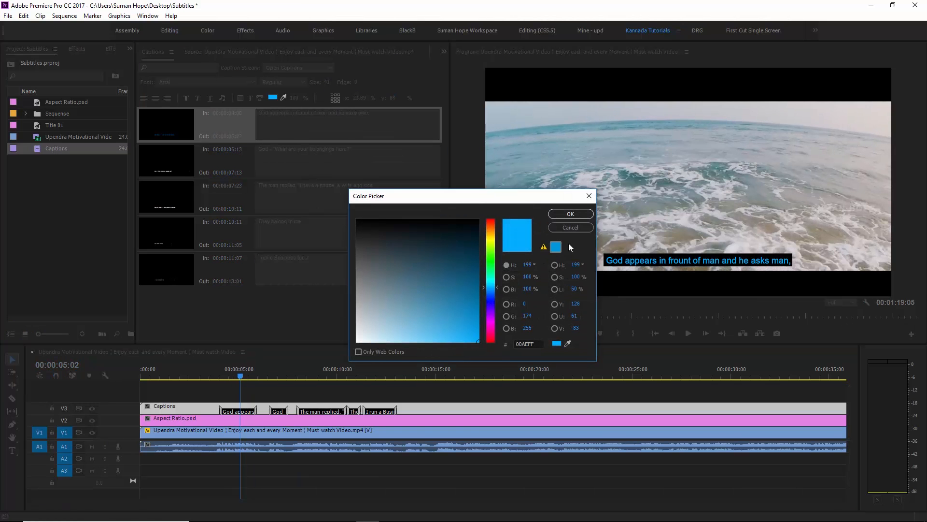
left_click(491, 260)
left_click_drag(467, 276, 476, 356)
left_click(564, 217)
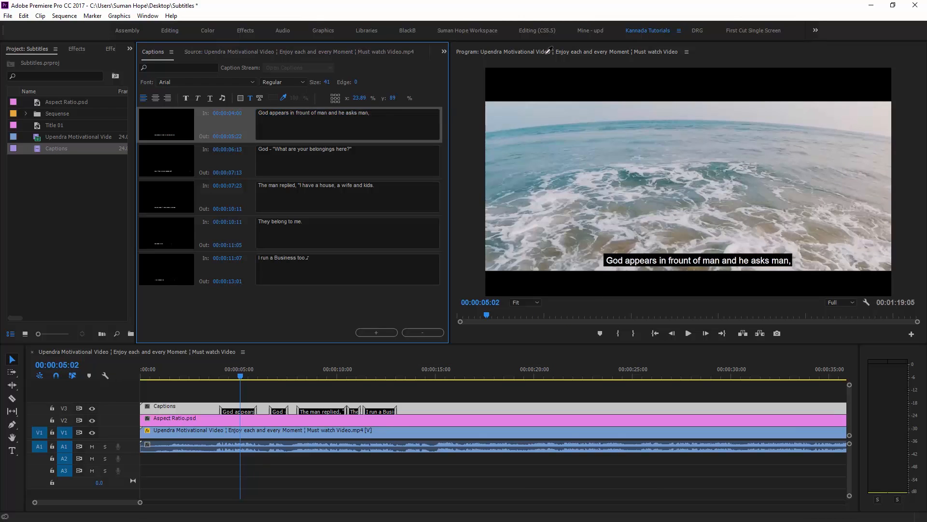
- Sample a grey-blue from the video, then set the text colour to white FFFFFF
left_click(515, 160)
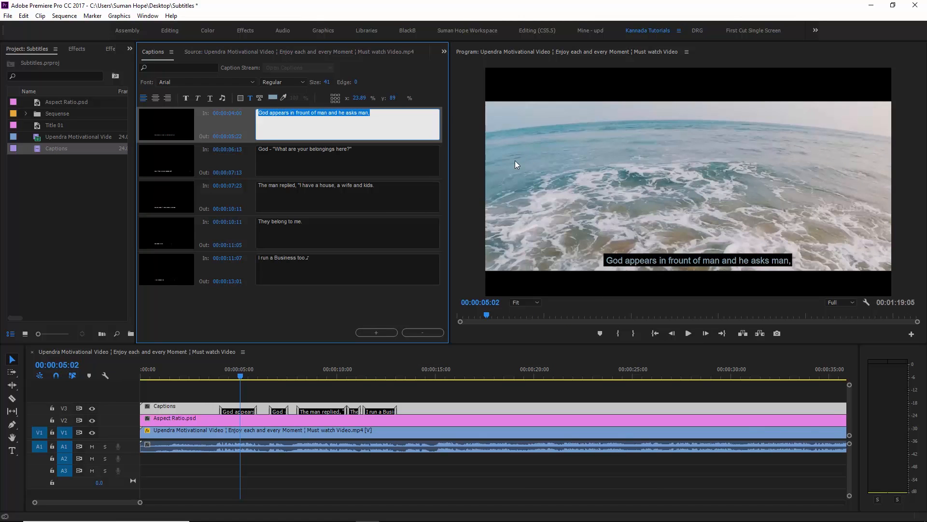
left_click(273, 98)
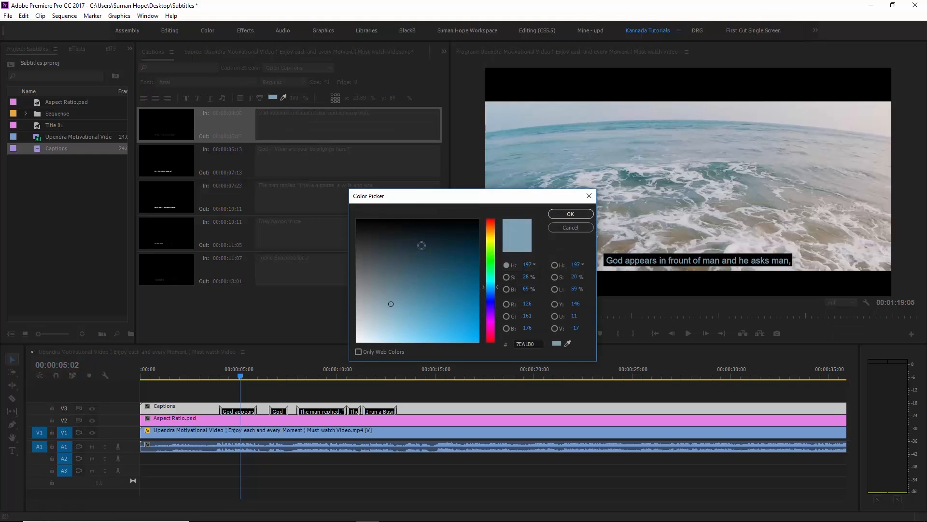
left_click(357, 342)
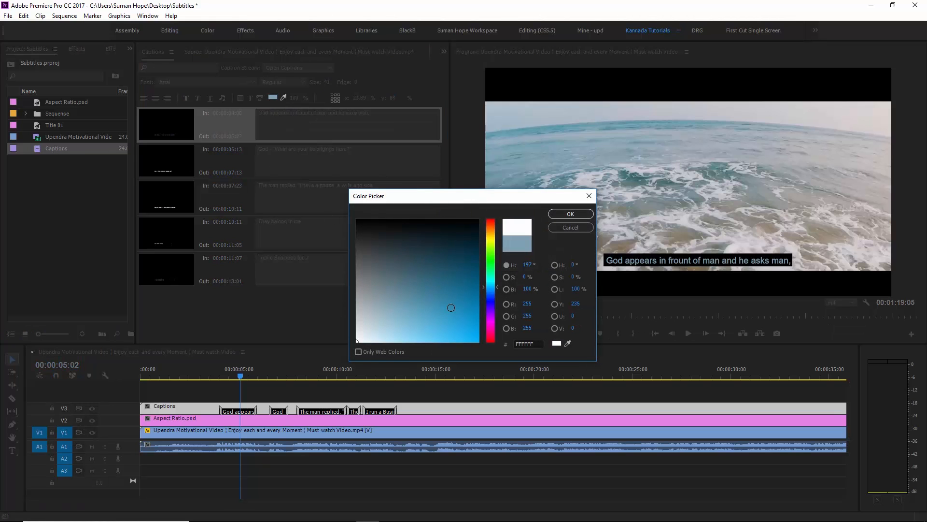
left_click(585, 213)
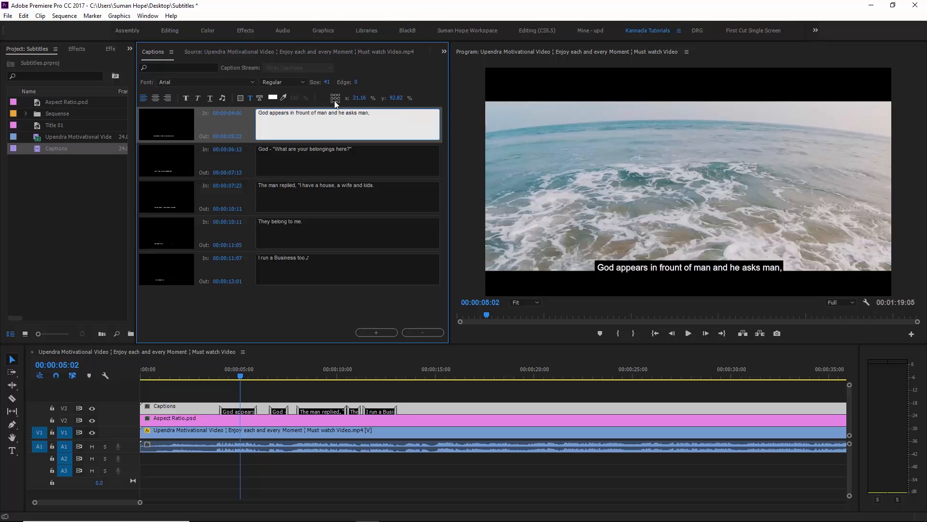
- Return the first caption to bottom centre after trying top-right and centre, and correct 'frount' to 'front'
left_click(340, 96)
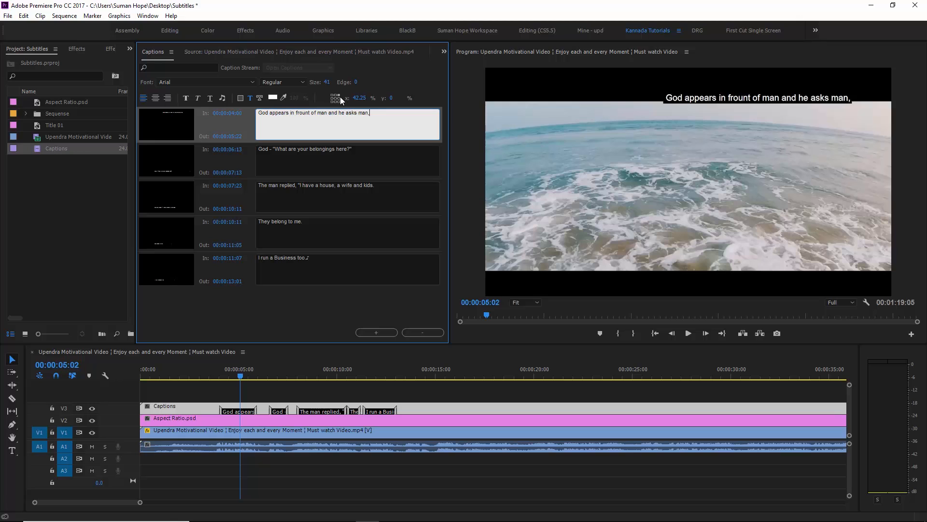
left_click(335, 98)
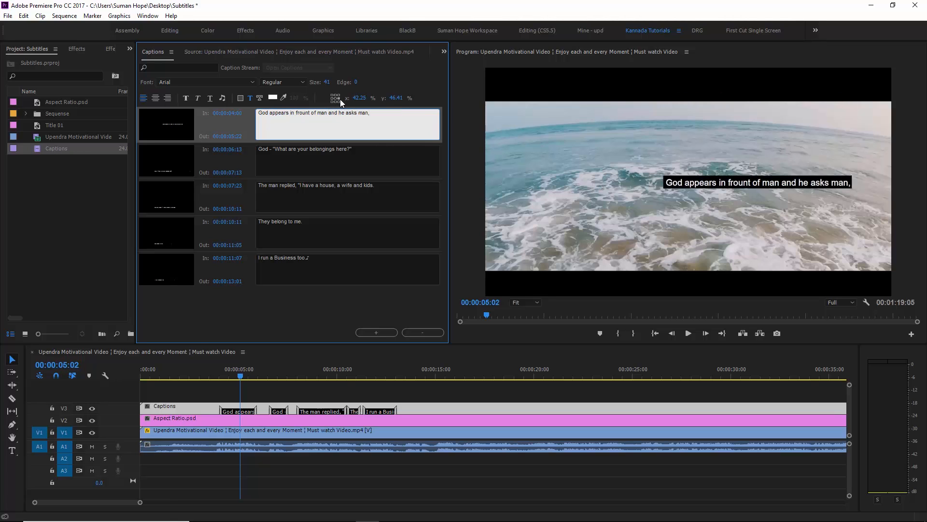
left_click(335, 101)
left_click(333, 102)
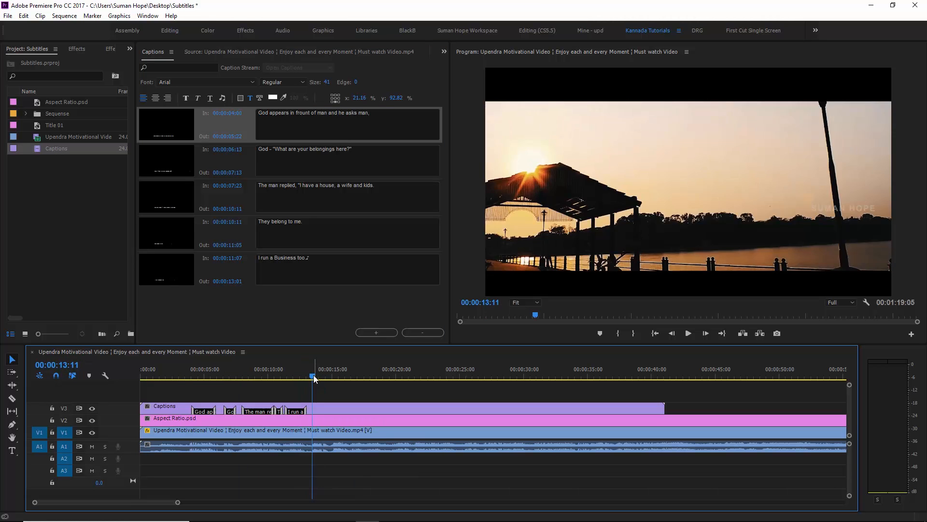
left_click_drag(314, 375, 199, 384)
- Open Export Media with H.264 output and set caption export to Burn Captions Into Video
left_click(7, 16)
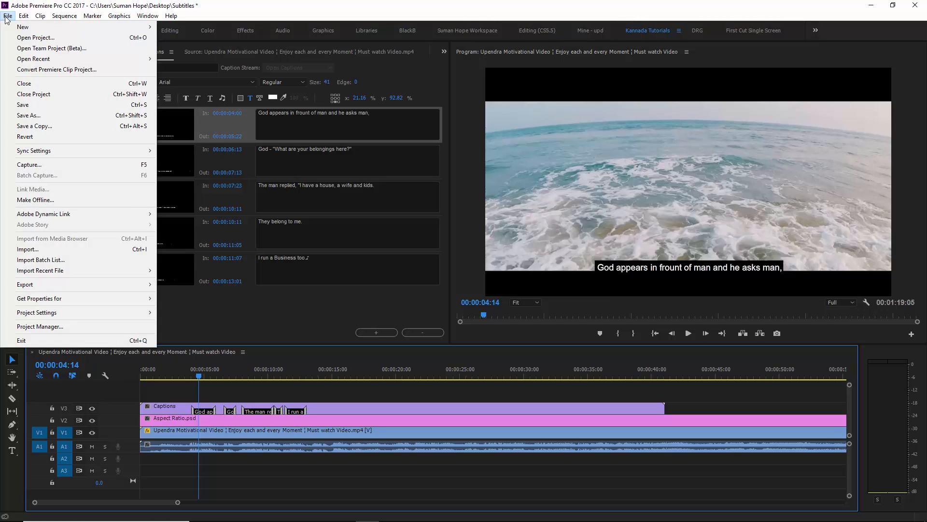
mouse_move(145, 284)
left_click(175, 284)
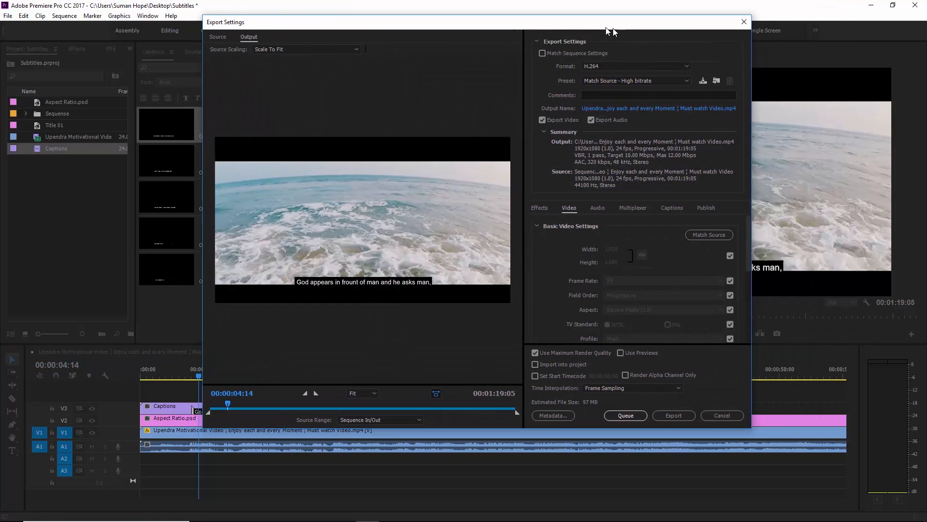
left_click(671, 207)
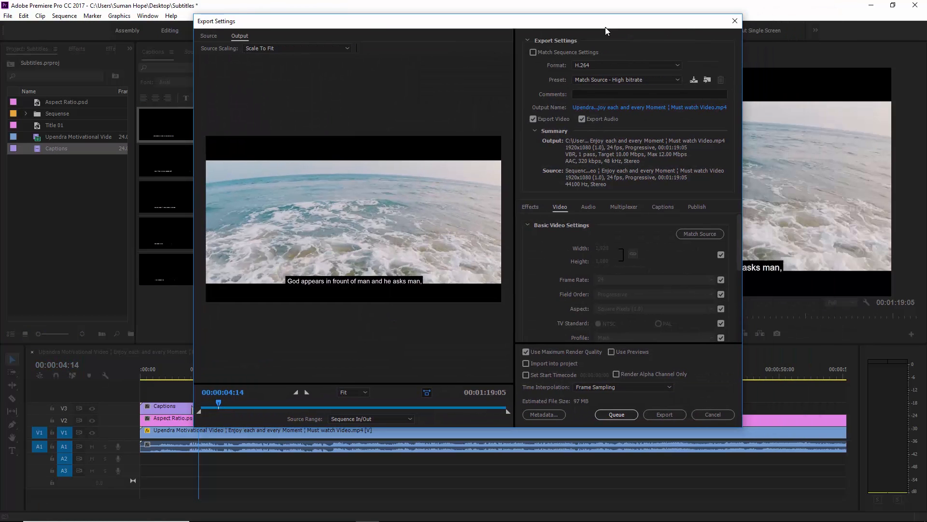
left_click(591, 225)
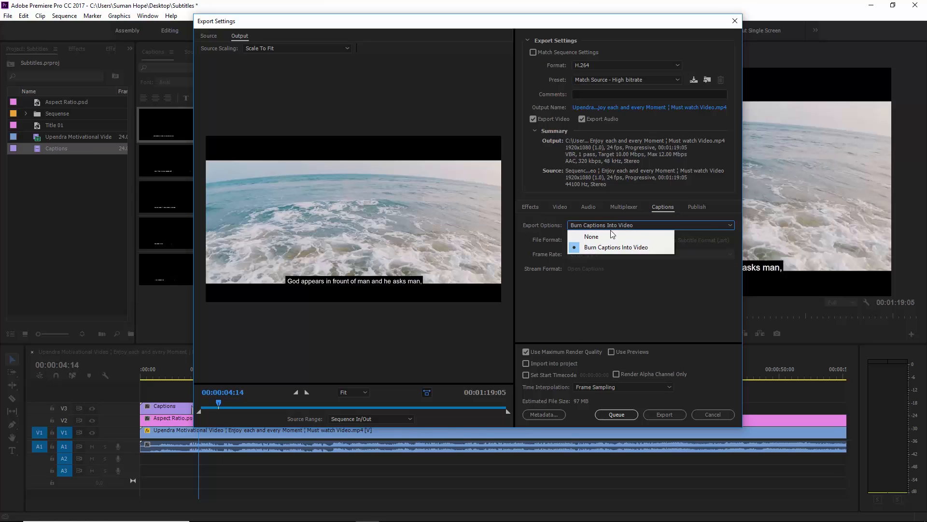
left_click(613, 246)
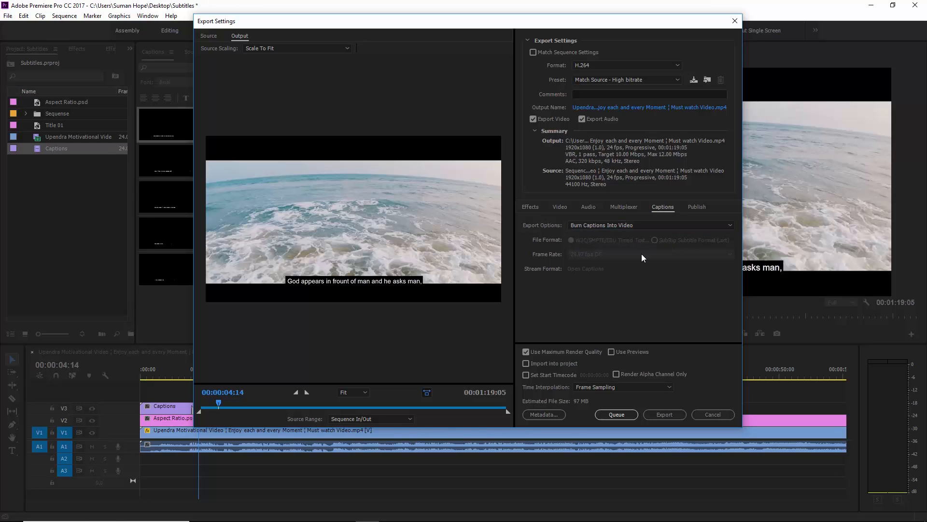
left_click(609, 226)
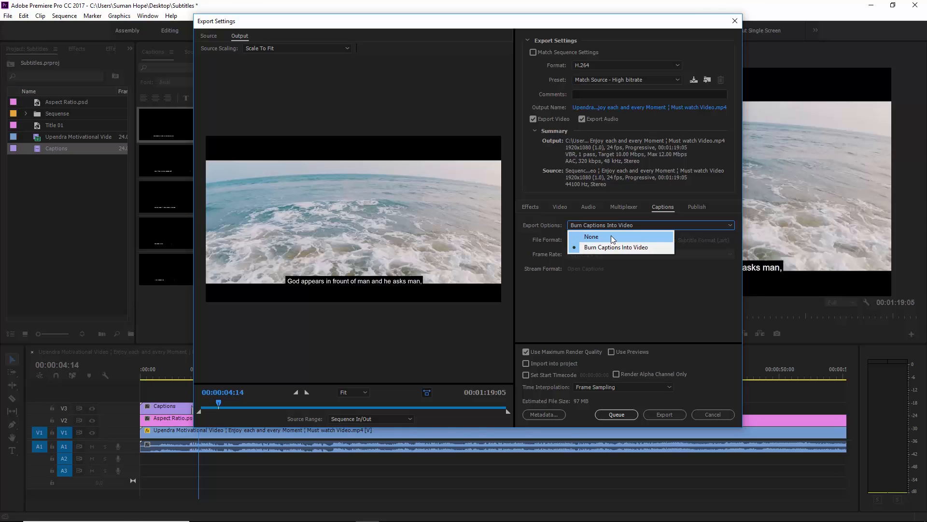
left_click(610, 236)
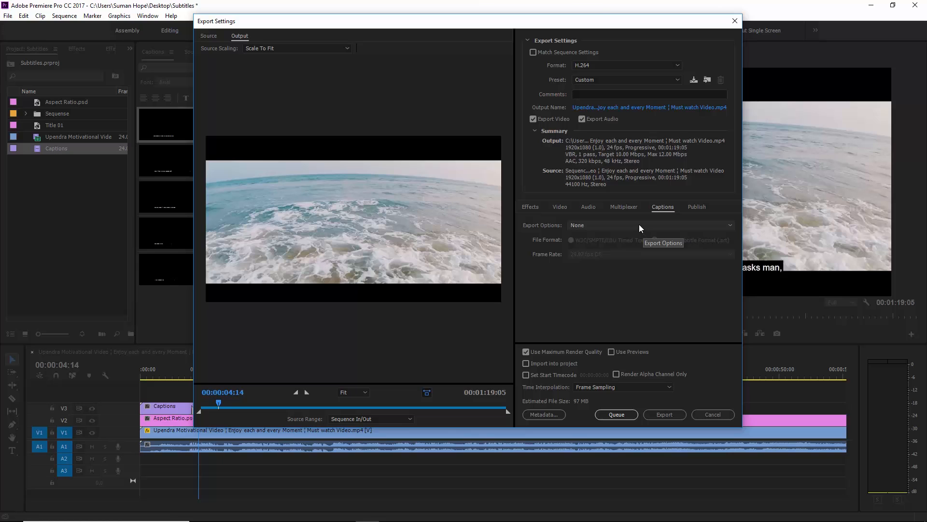
left_click(640, 225)
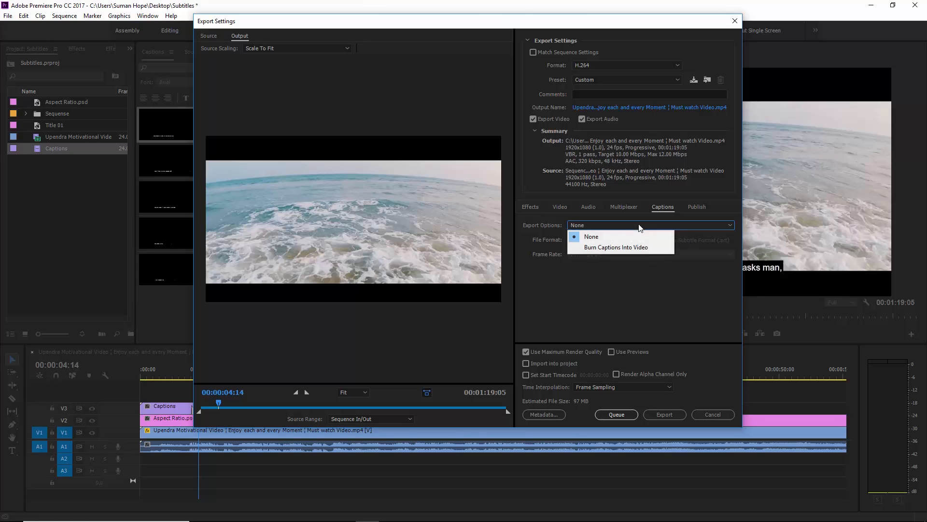
left_click(613, 248)
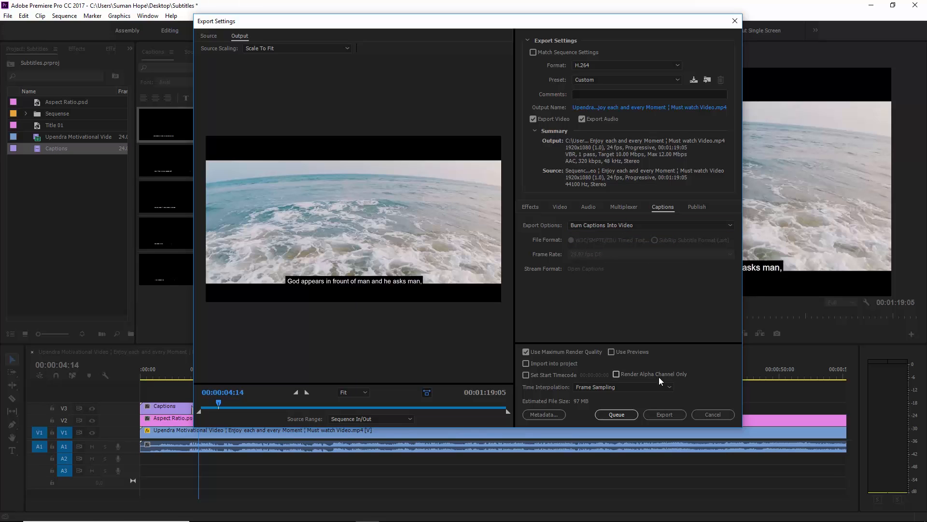